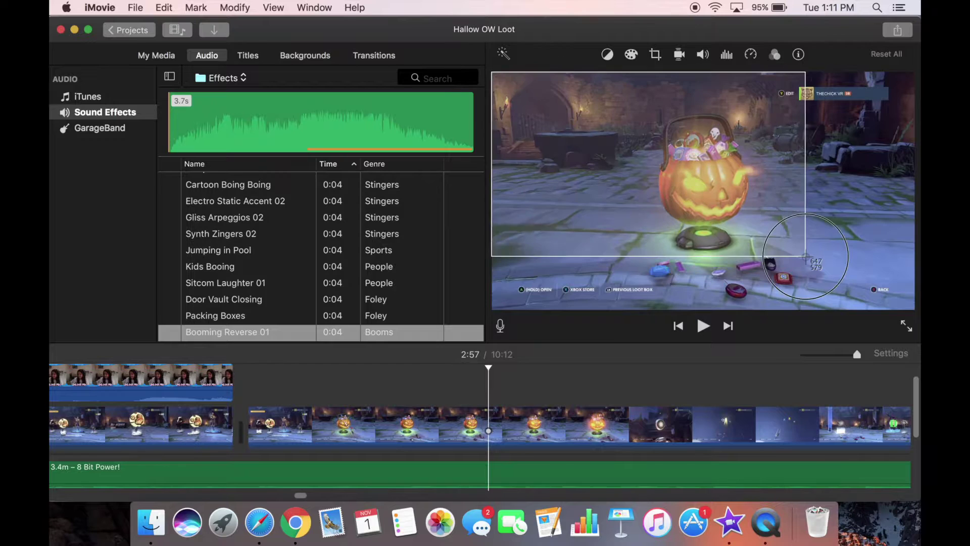
# - Switch to Pixlr Editor in Chrome and open Screen Shot 2016-11-01 at 1.11.04 PM from the Desktop
pyautogui.click(296, 522)
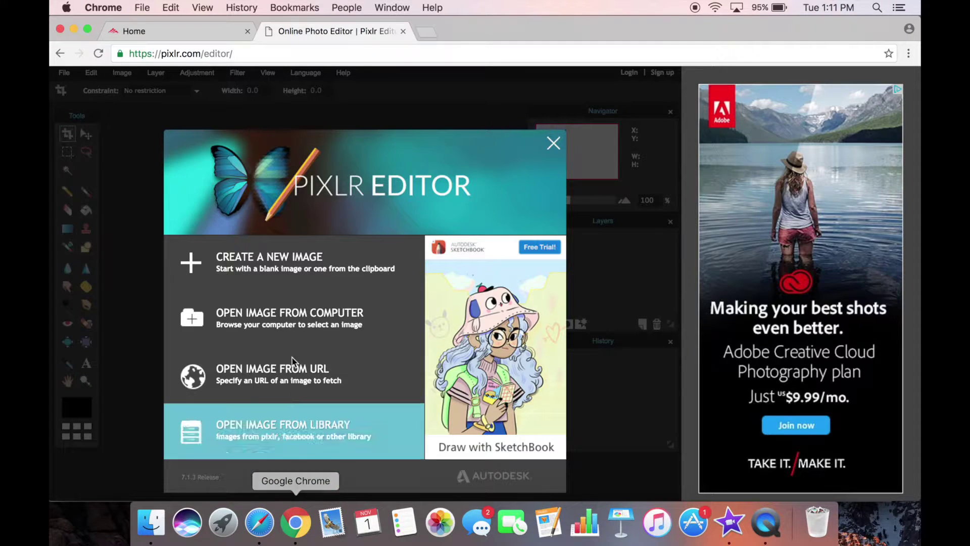
pyautogui.click(282, 308)
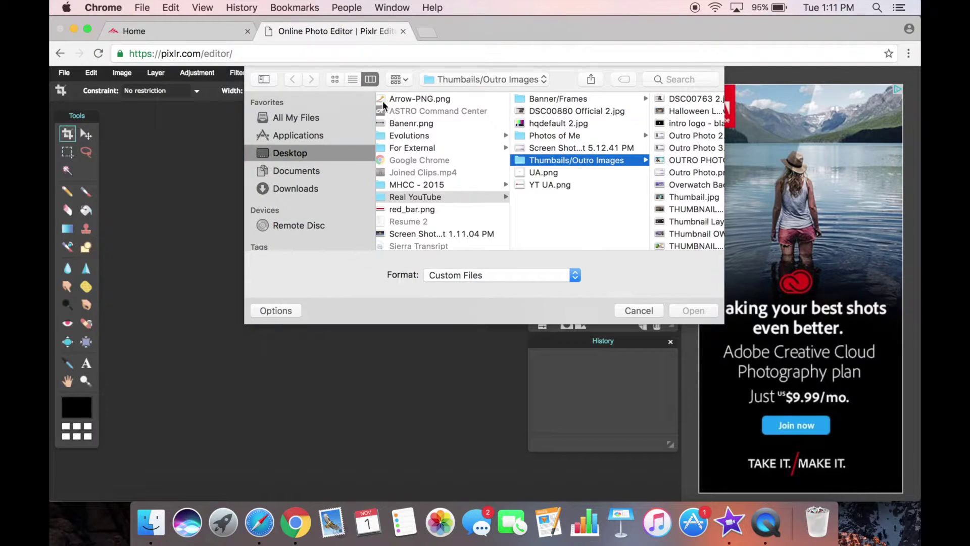
pyautogui.click(352, 80)
pyautogui.click(567, 117)
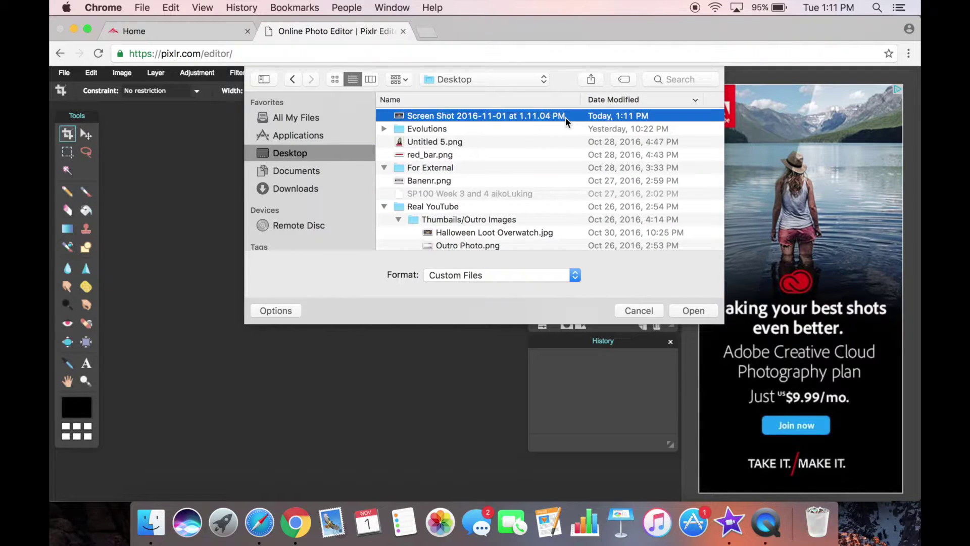
pyautogui.doubleClick(566, 117)
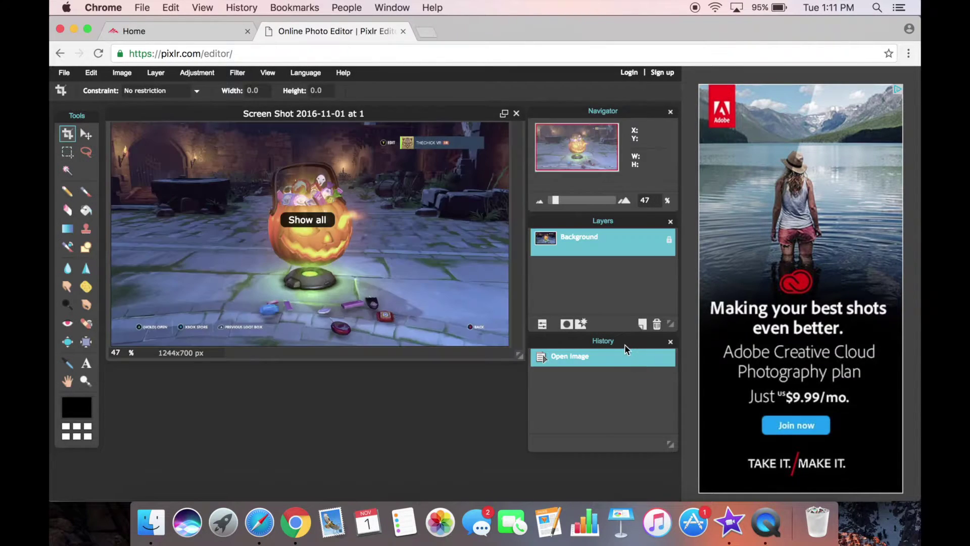
# - Rearrange the workspace by moving the History window below the image and extending the Layers window downward
pyautogui.moveTo(626, 348); pyautogui.dragTo(204, 391)
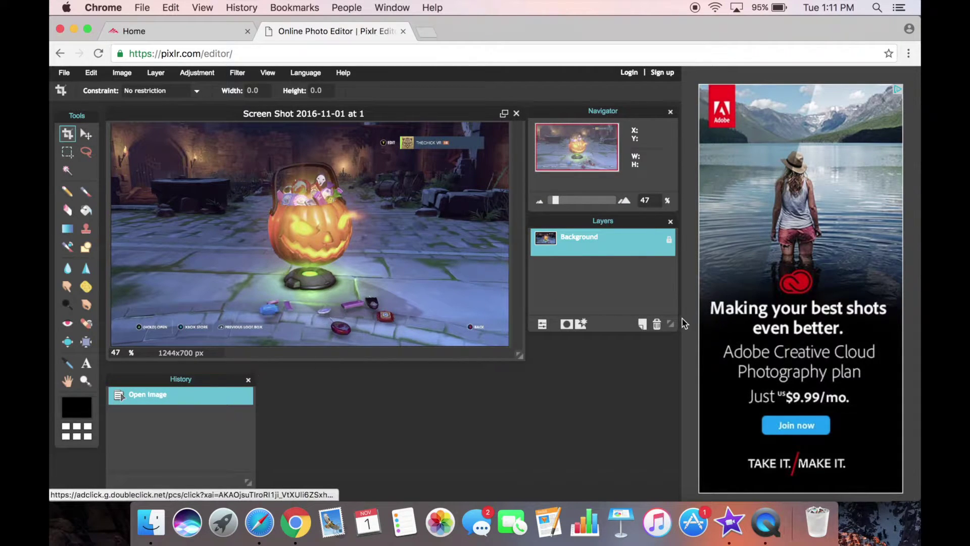
pyautogui.moveTo(672, 324); pyautogui.dragTo(682, 484)
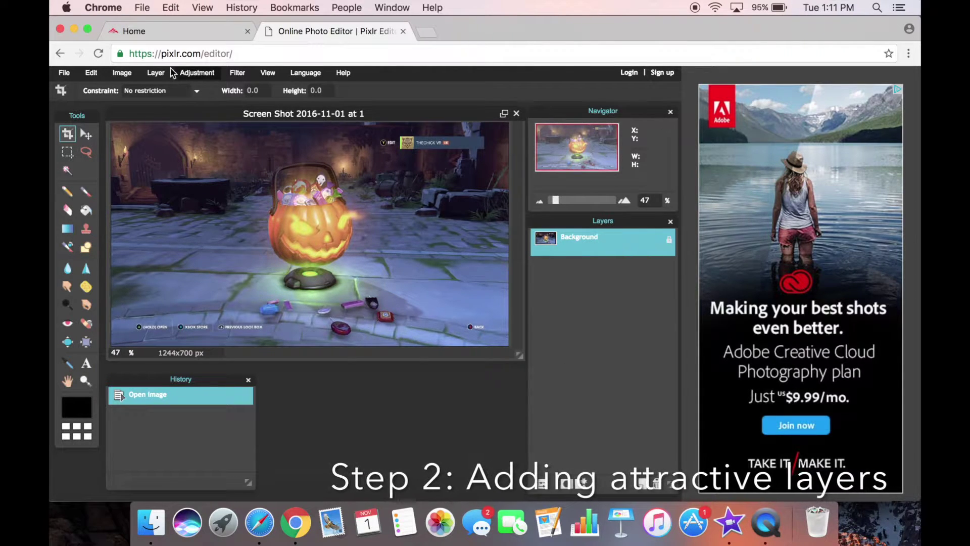
# - Add Arrow-PNG.png from the Desktop to the game screenshot as a new layer
pyautogui.click(158, 73)
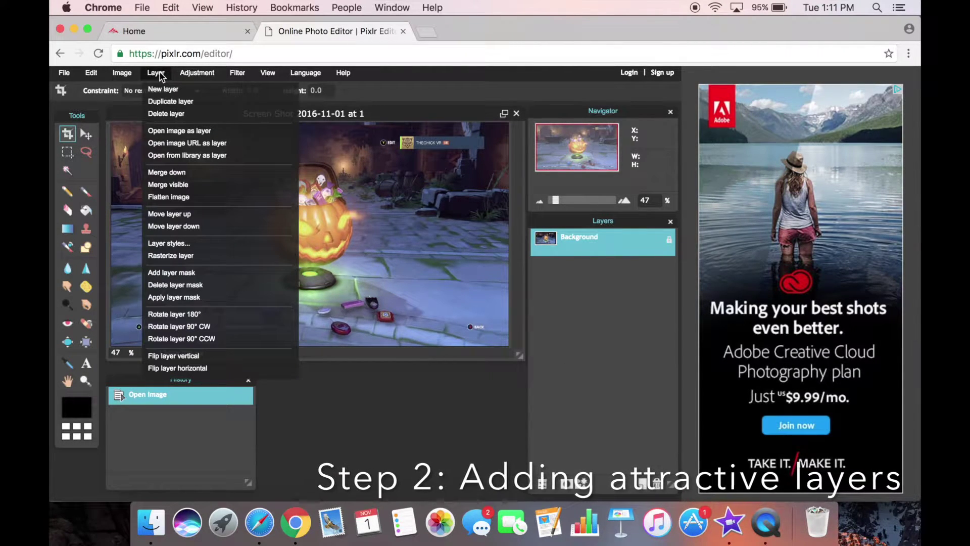
pyautogui.click(189, 132)
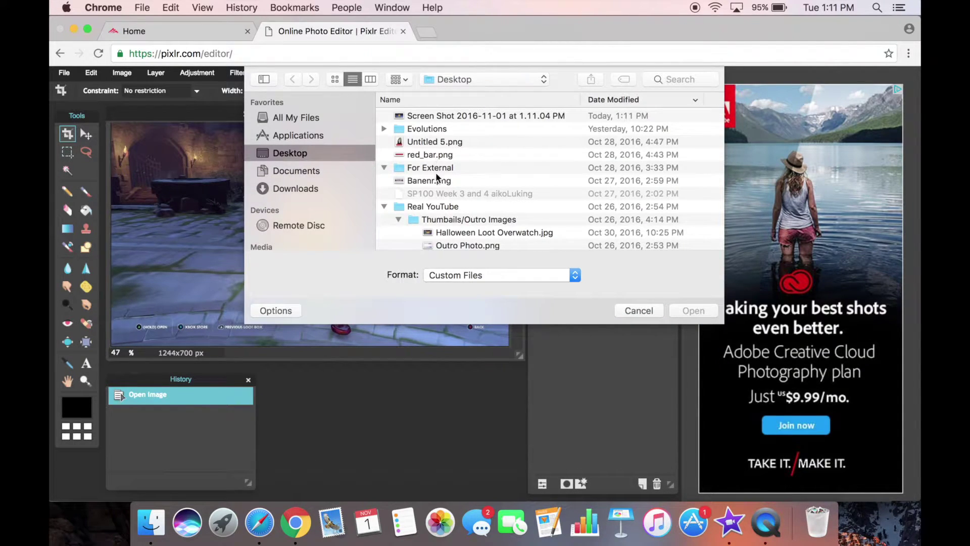
pyautogui.scroll(-15, 436, 172)
pyautogui.scroll(-15, 438, 177)
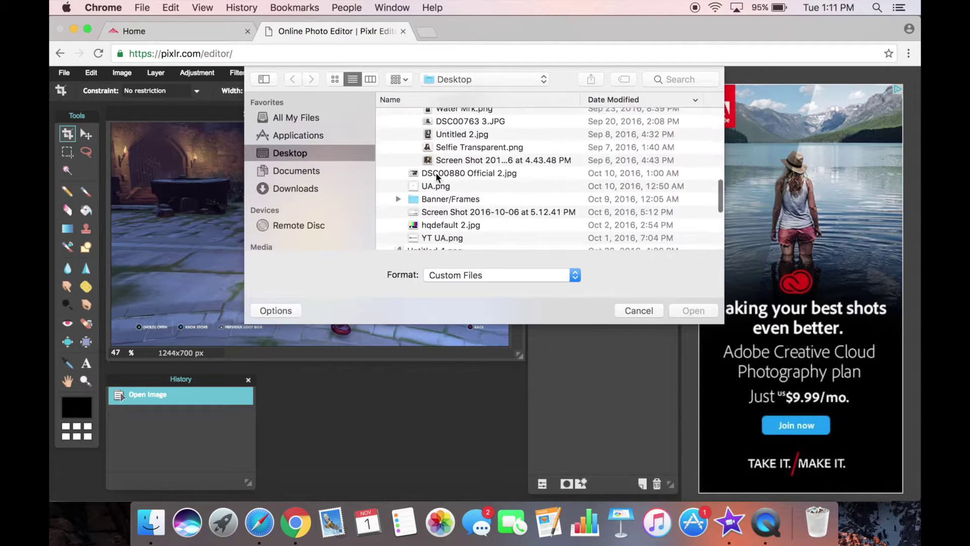
pyautogui.scroll(3, 435, 175)
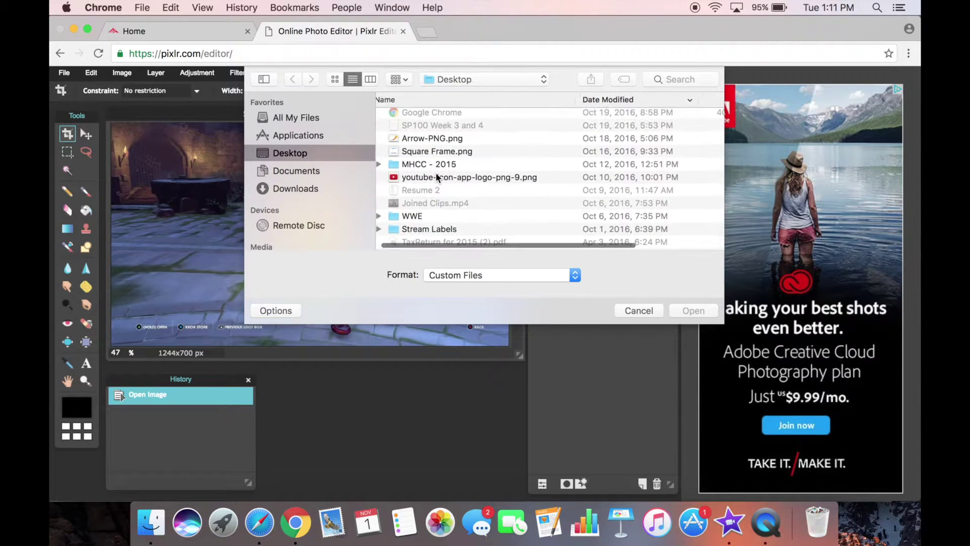
pyautogui.click(417, 137)
pyautogui.doubleClick(418, 138)
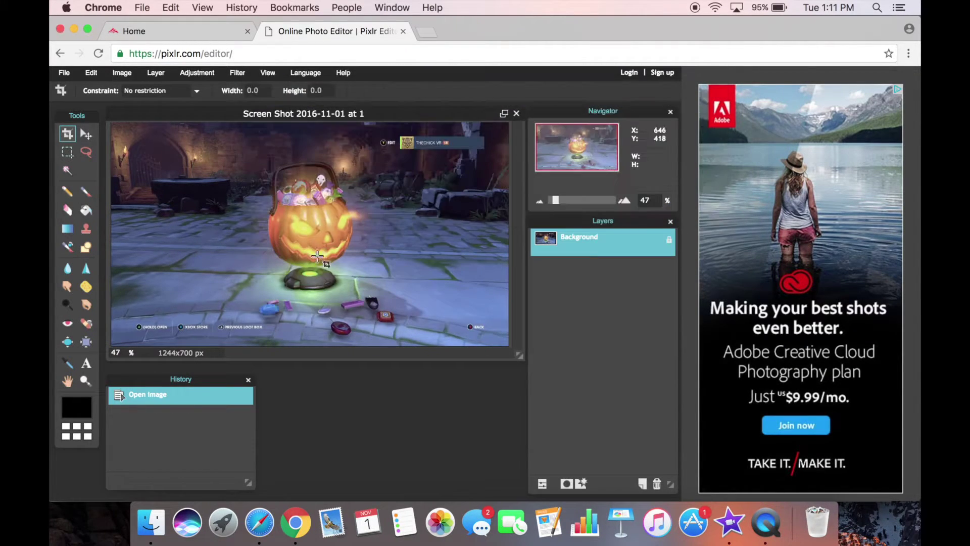
# - Scale the arrow layer down and move it over the right side of the pumpkin
pyautogui.click(85, 133)
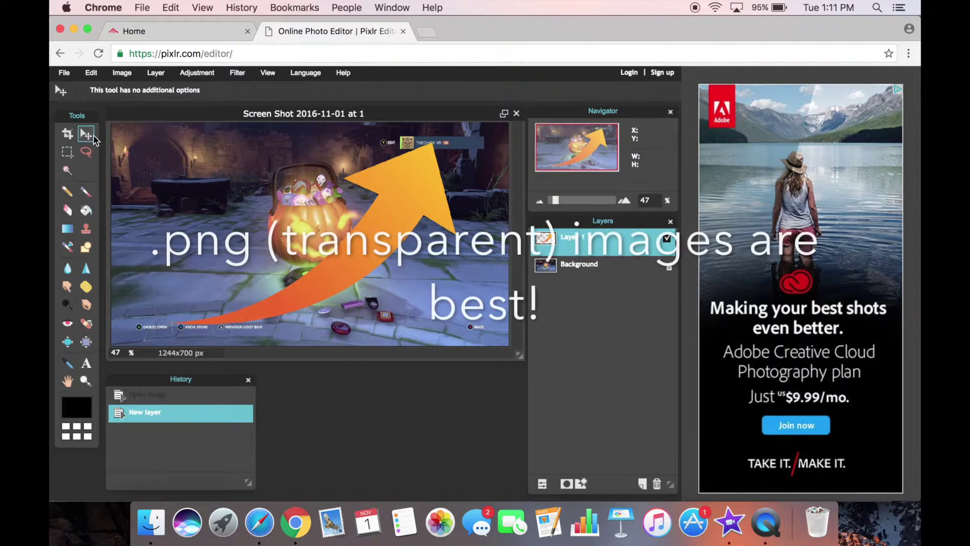
pyautogui.moveTo(404, 251); pyautogui.dragTo(383, 218)
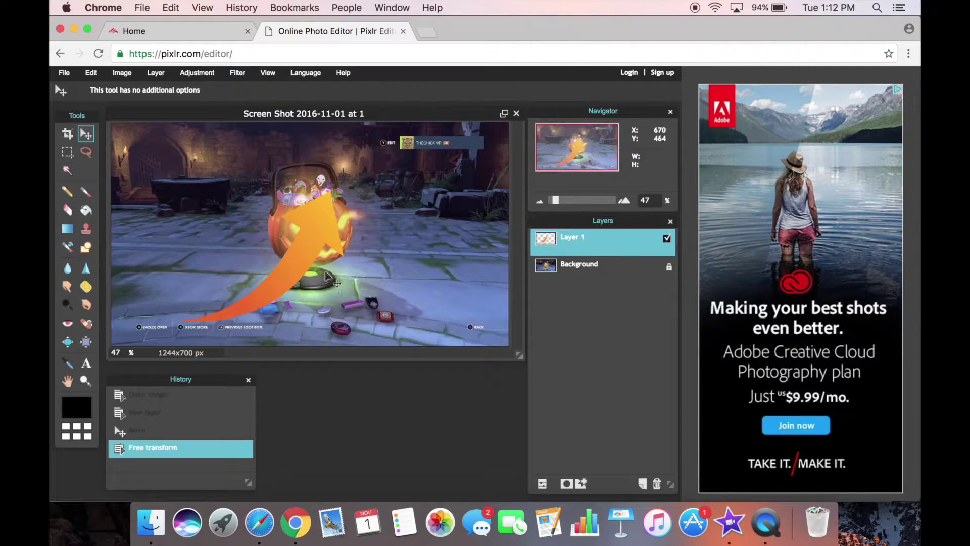
pyautogui.moveTo(252, 311); pyautogui.dragTo(383, 233)
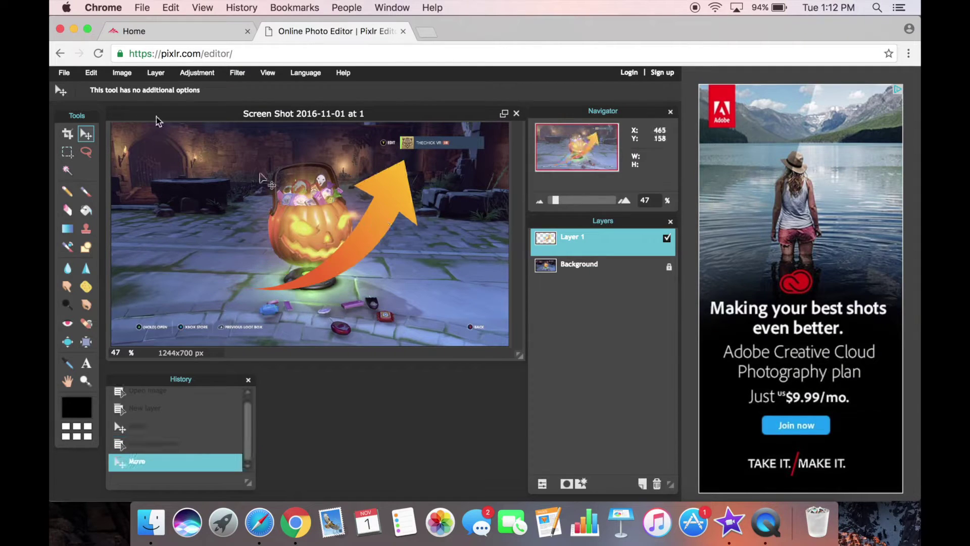
# - Free transform the arrow so it points right, place it left of the pumpkin, and apply the change
pyautogui.click(91, 72)
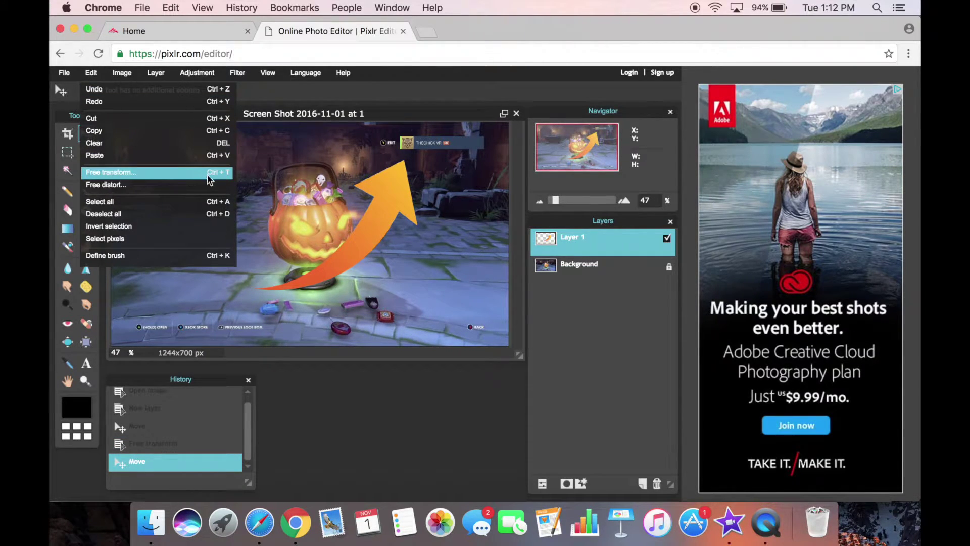
pyautogui.click(226, 175)
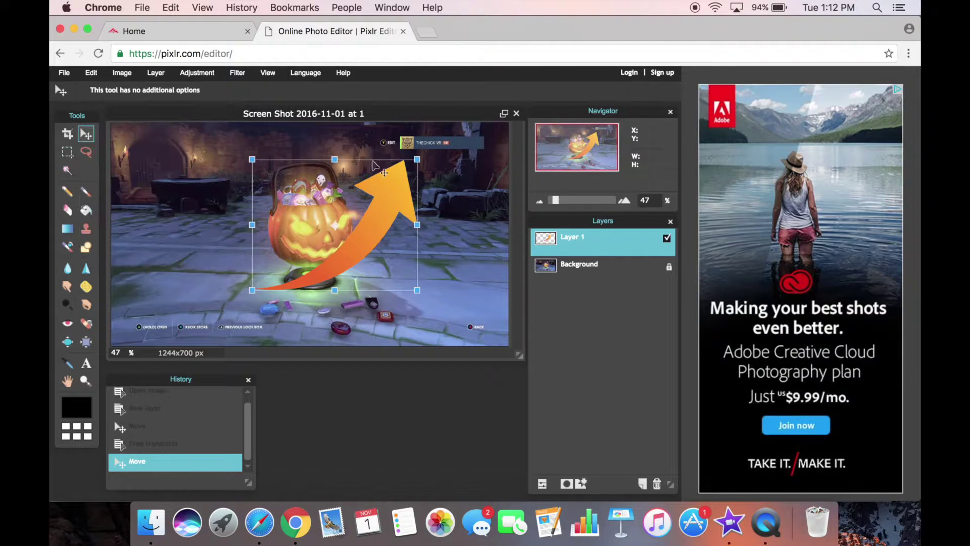
pyautogui.moveTo(422, 151); pyautogui.dragTo(341, 269)
pyautogui.moveTo(393, 251)
pyautogui.mouseDown()
pyautogui.moveTo(376, 222)
pyautogui.moveTo(393, 250)
pyautogui.mouseUp()
pyautogui.moveTo(329, 245); pyautogui.dragTo(253, 229)
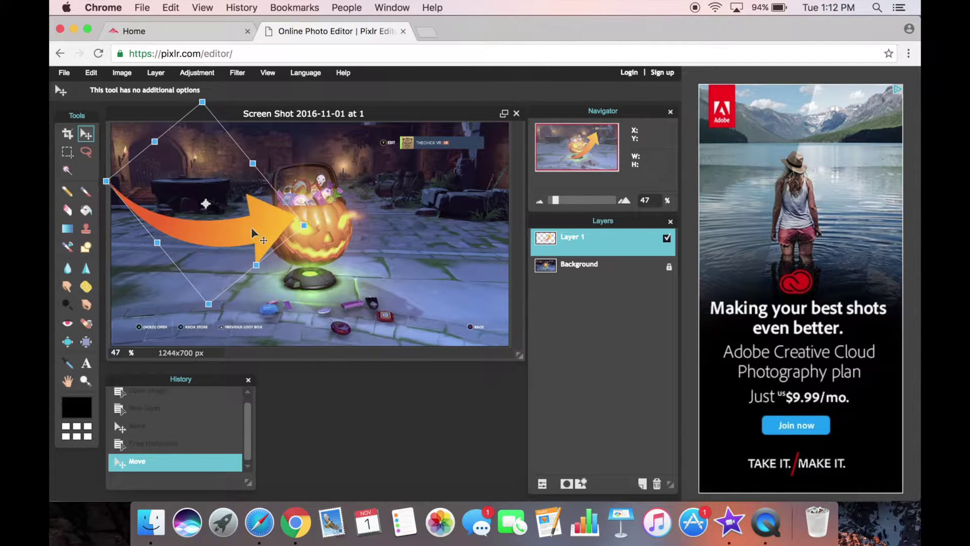
pyautogui.click(354, 278)
pyautogui.click(324, 310)
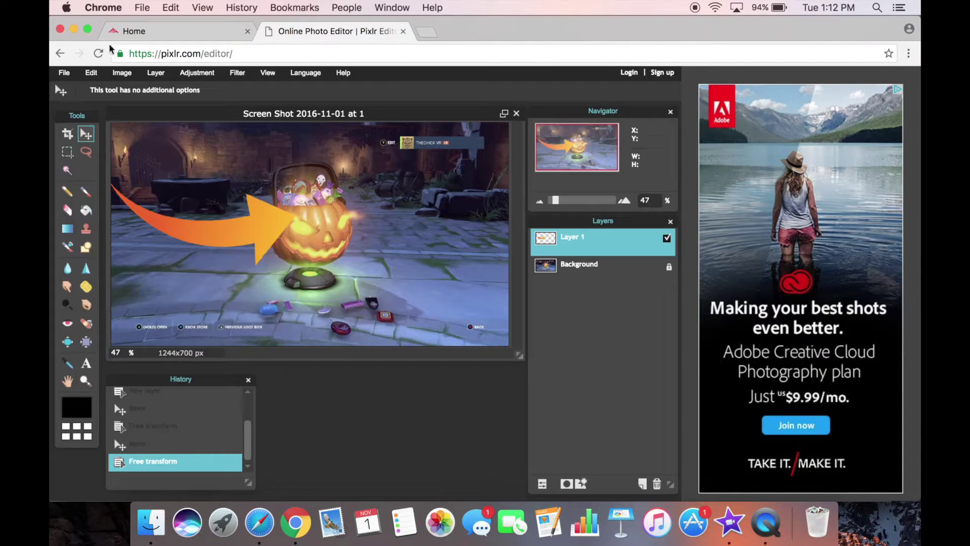
# - Open the portrait screenshot dated 2016-09-06 from the Photos of Me folder as a separate image
pyautogui.click(64, 74)
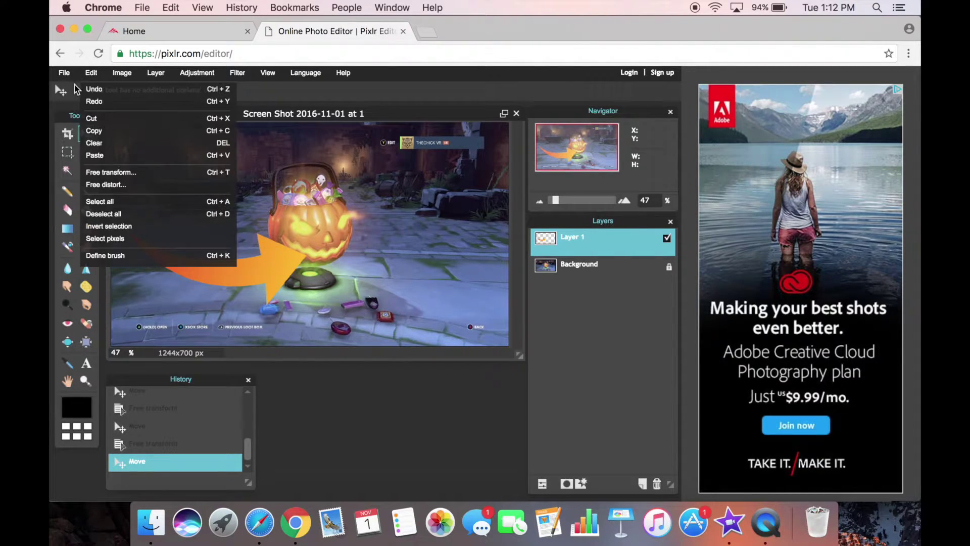
pyautogui.click(75, 104)
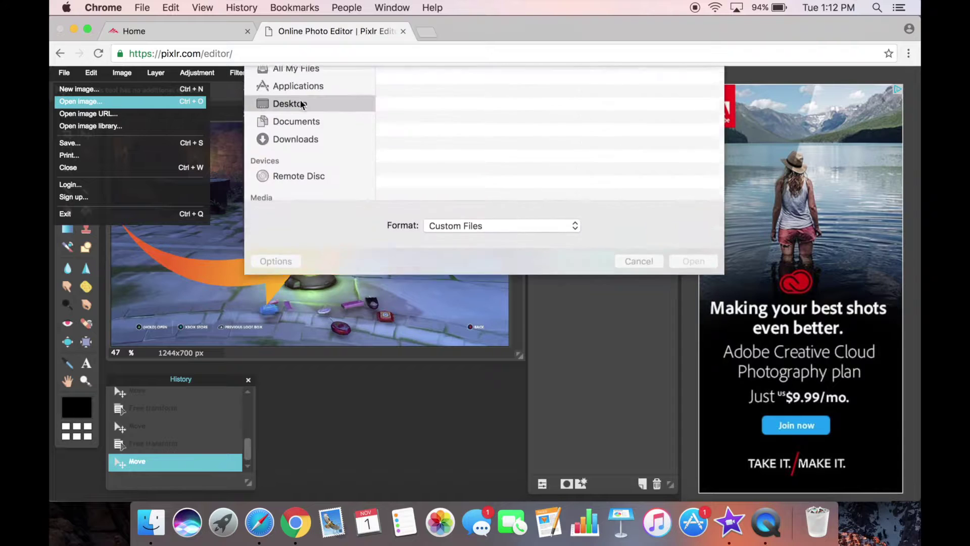
pyautogui.scroll(-3, 407, 171)
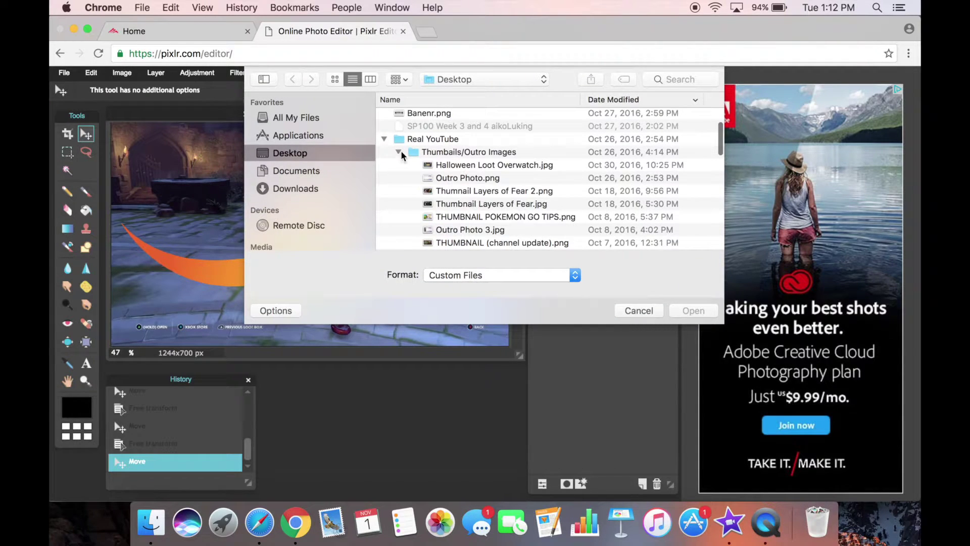
pyautogui.click(400, 152)
pyautogui.click(399, 166)
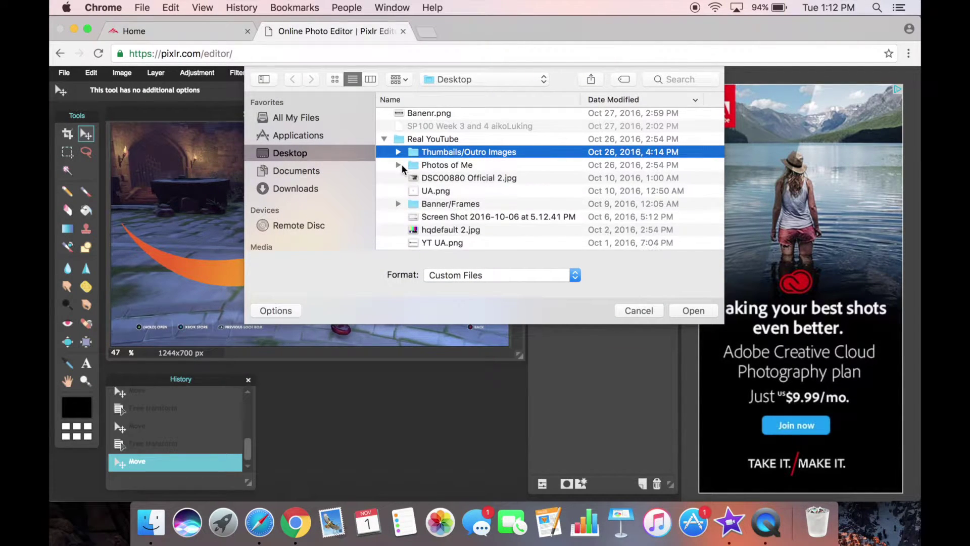
pyautogui.click(400, 165)
pyautogui.scroll(-4, 444, 182)
pyautogui.click(455, 184)
pyautogui.doubleClick(455, 184)
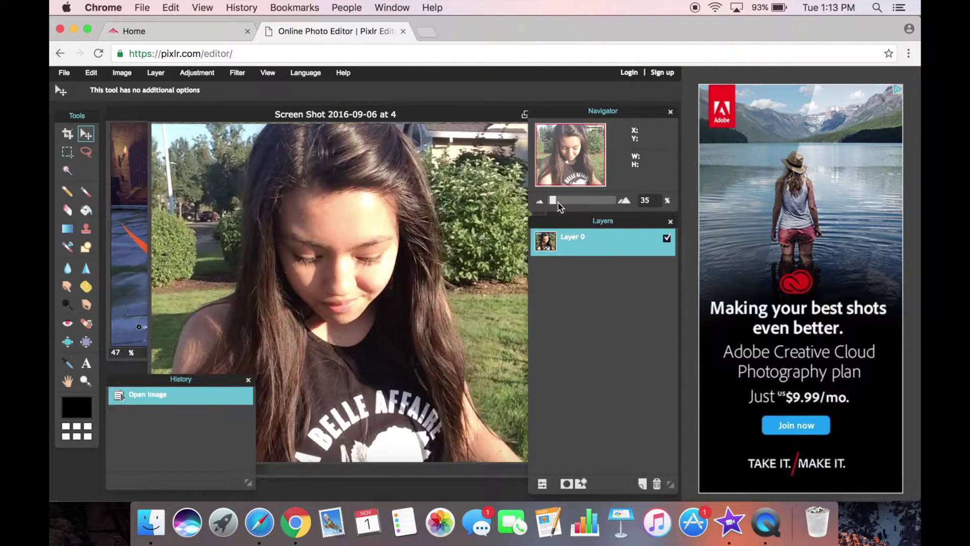
# - Outline the woman in the portrait photo with a freehand Lasso selection down to the photo's lower edge
pyautogui.moveTo(557, 204); pyautogui.dragTo(552, 206)
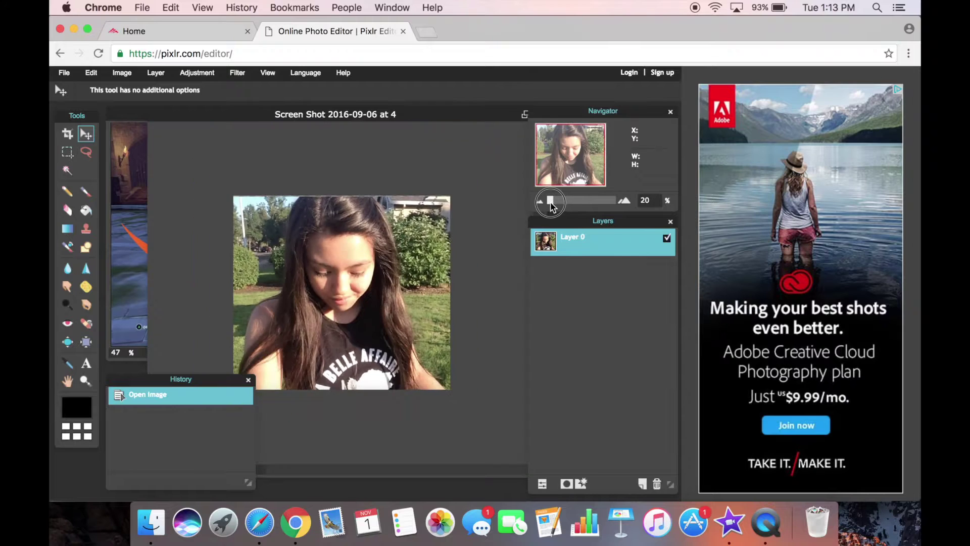
pyautogui.click(85, 153)
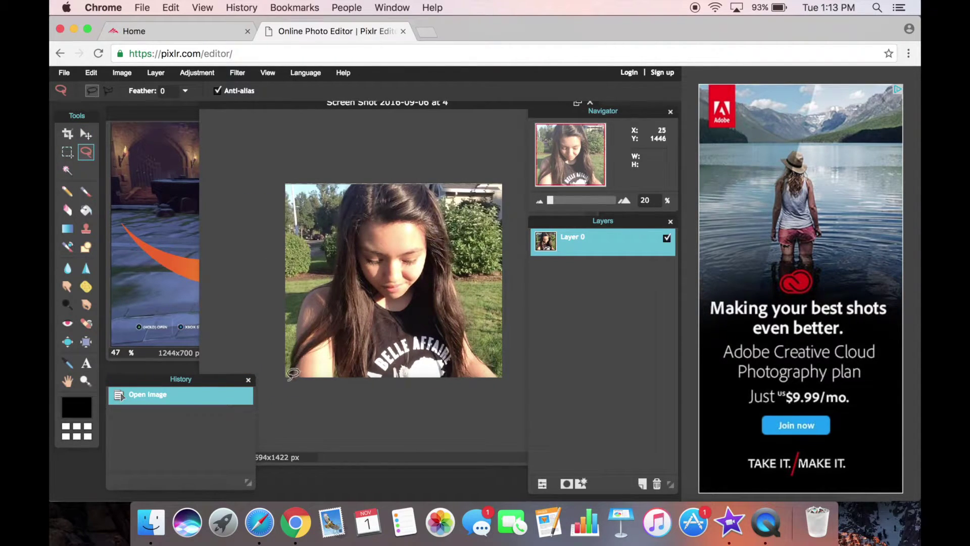
pyautogui.moveTo(289, 379)
pyautogui.mouseDown()
pyautogui.moveTo(291, 322)
pyautogui.moveTo(326, 272)
pyautogui.moveTo(344, 184)
pyautogui.moveTo(369, 163)
pyautogui.moveTo(442, 182)
pyautogui.moveTo(463, 233)
pyautogui.moveTo(478, 323)
pyautogui.moveTo(525, 392)
pyautogui.moveTo(425, 430)
pyautogui.moveTo(340, 441)
pyautogui.moveTo(314, 424)
pyautogui.moveTo(295, 381)
pyautogui.mouseUp()
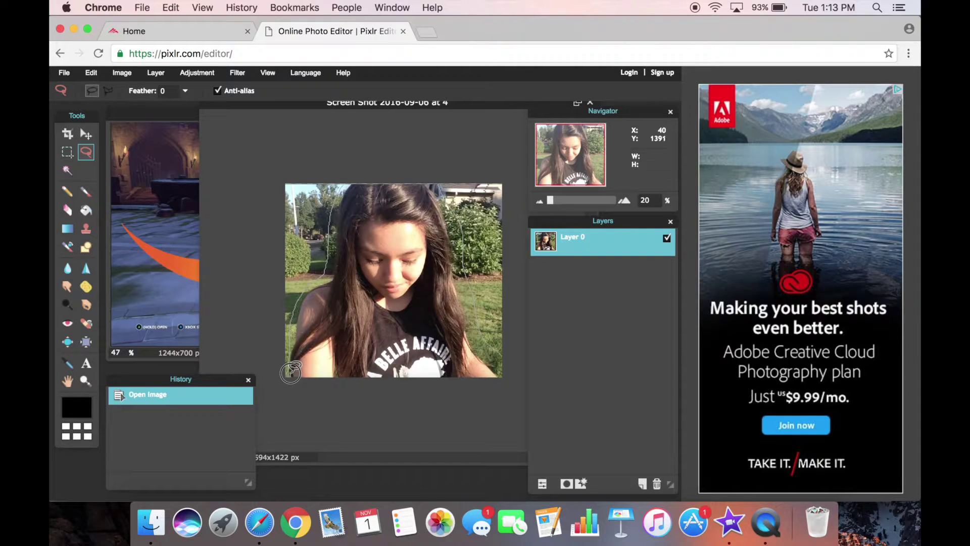
pyautogui.moveTo(289, 369); pyautogui.dragTo(291, 375)
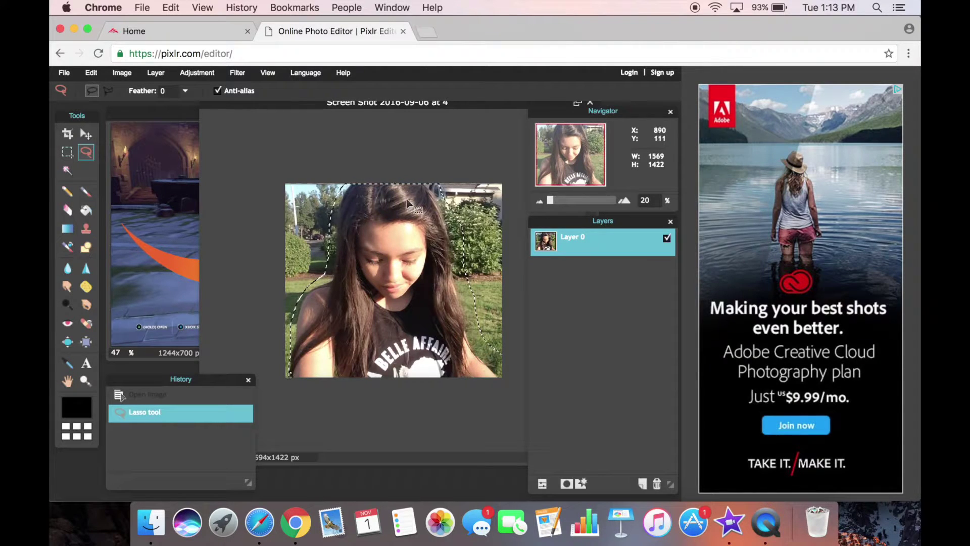
# - Paste the lassoed portrait into the game screenshot as a new layer and shift it up and right
pyautogui.click(174, 191)
pyautogui.press('super+v')
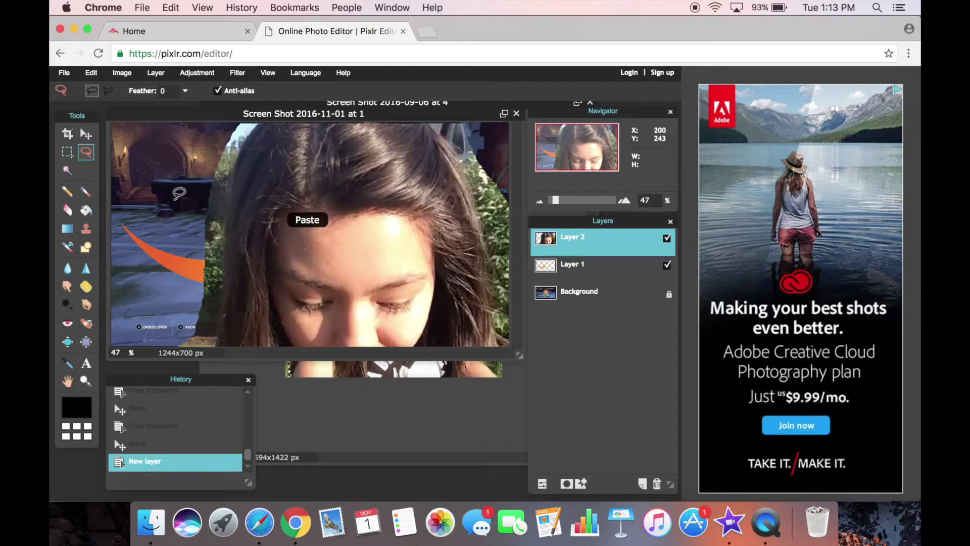
pyautogui.click(86, 134)
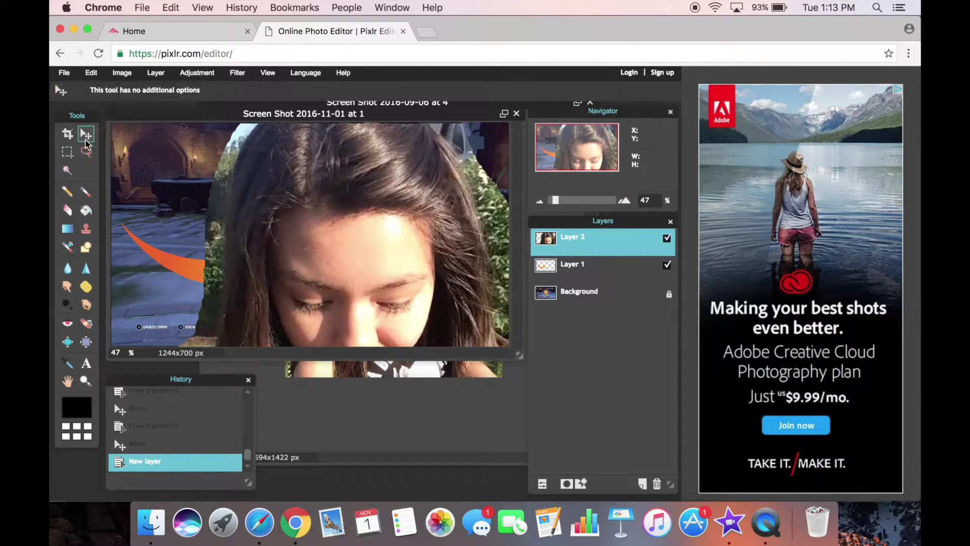
pyautogui.moveTo(341, 212); pyautogui.dragTo(374, 174)
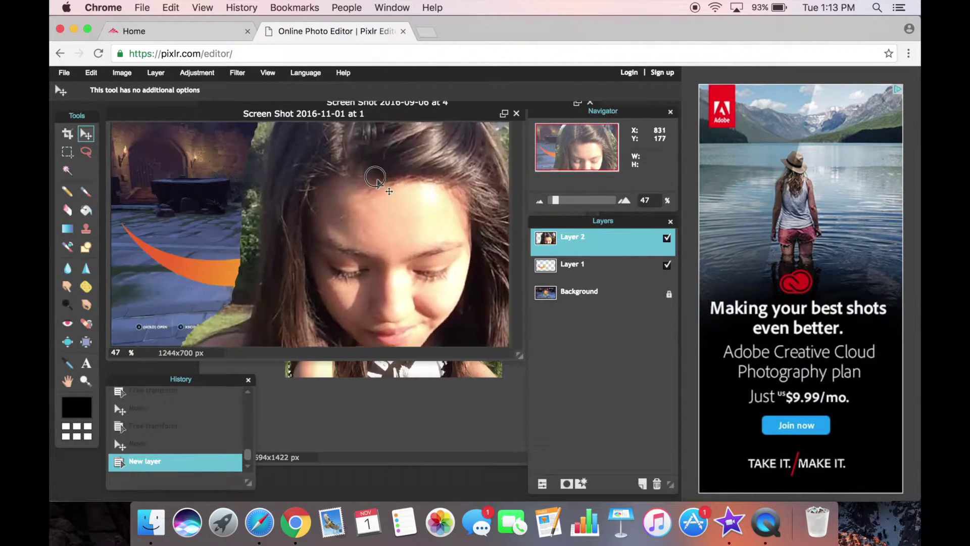
# - Free transform the portrait cutout to fit the right half of the game screenshot, apply it, and close the source photo
pyautogui.click(90, 72)
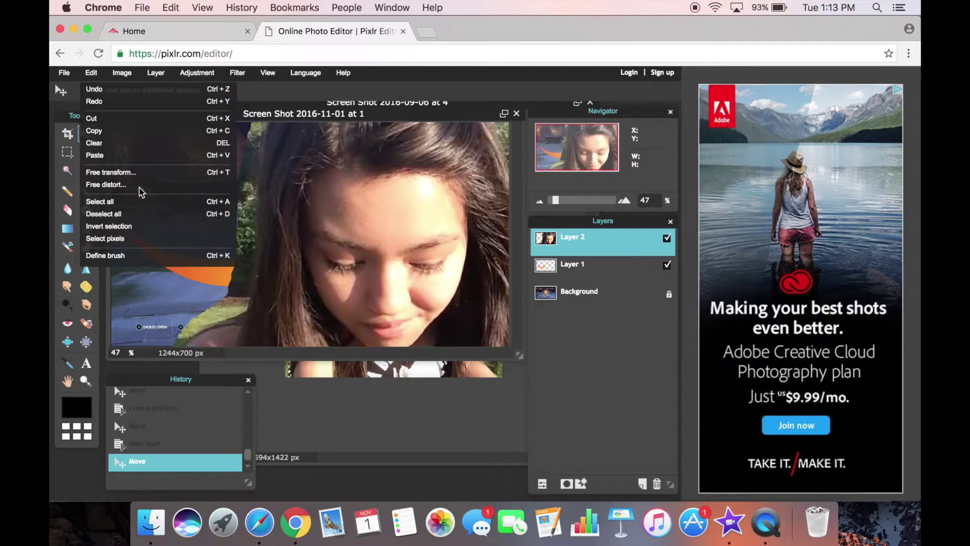
pyautogui.click(136, 172)
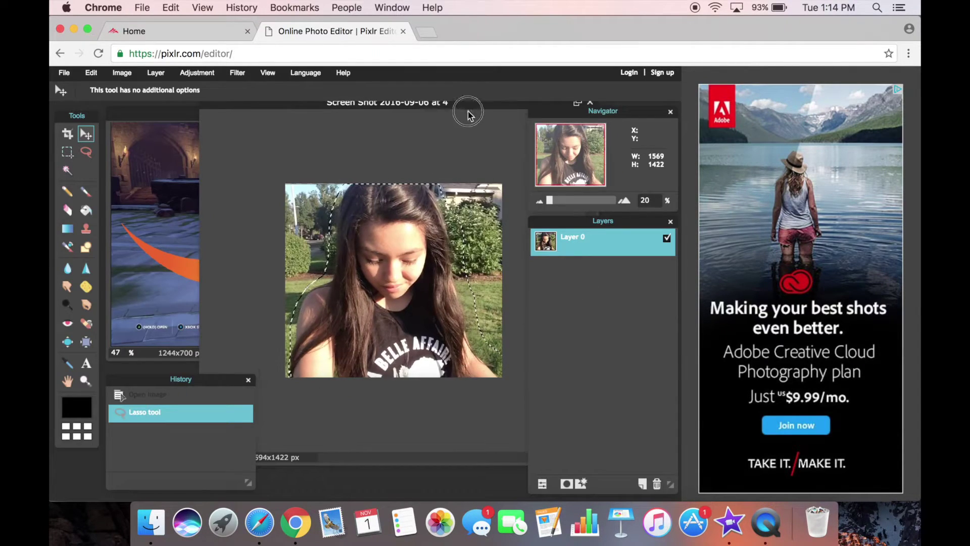
pyautogui.moveTo(460, 104); pyautogui.dragTo(346, 151)
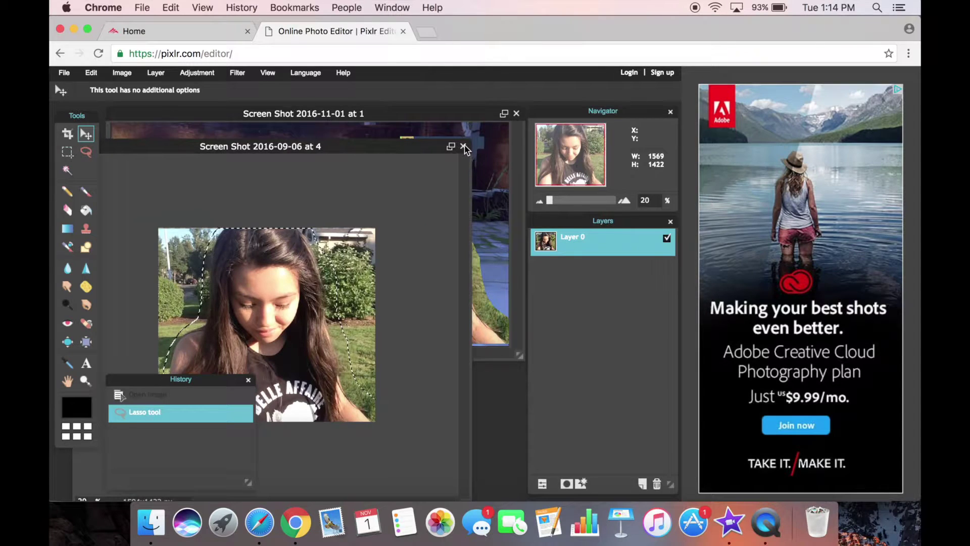
pyautogui.click(463, 146)
pyautogui.click(378, 310)
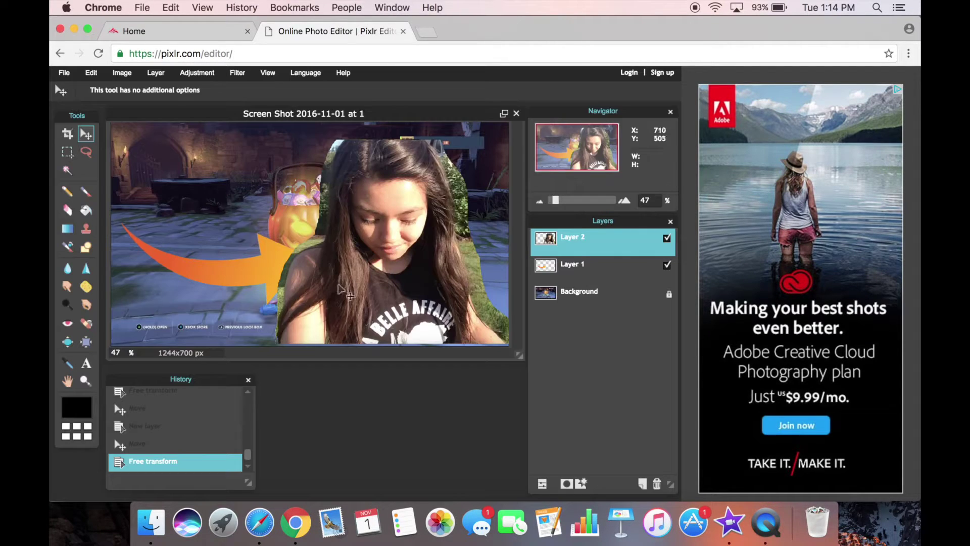
# - Erase the leftover green background around the edges of the portrait cutout using a soft 150-size eraser brush
pyautogui.click(67, 210)
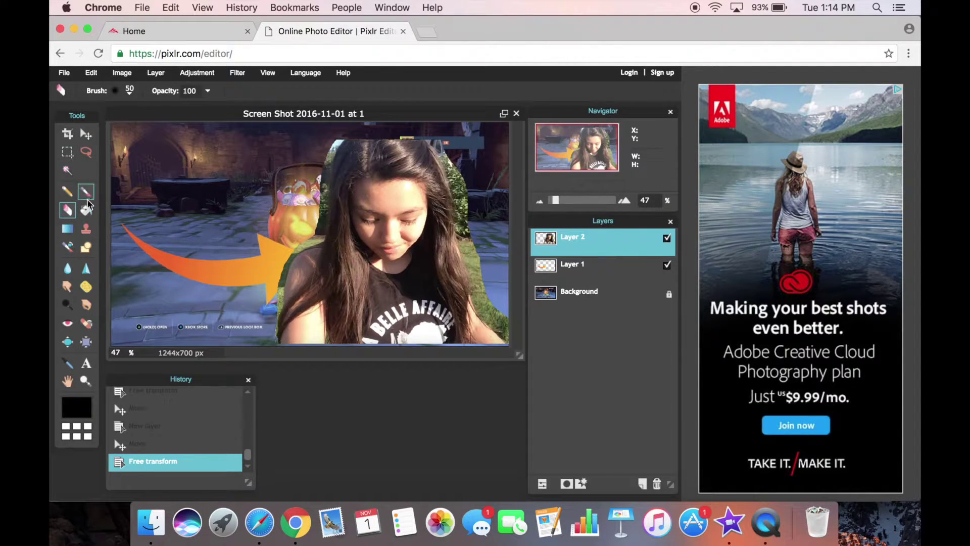
pyautogui.click(130, 93)
pyautogui.click(274, 157)
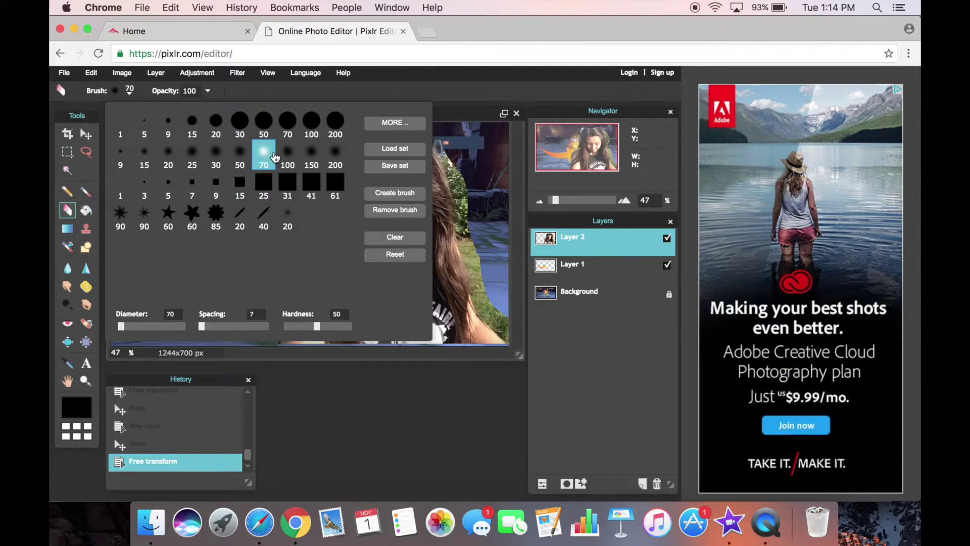
pyautogui.click(311, 158)
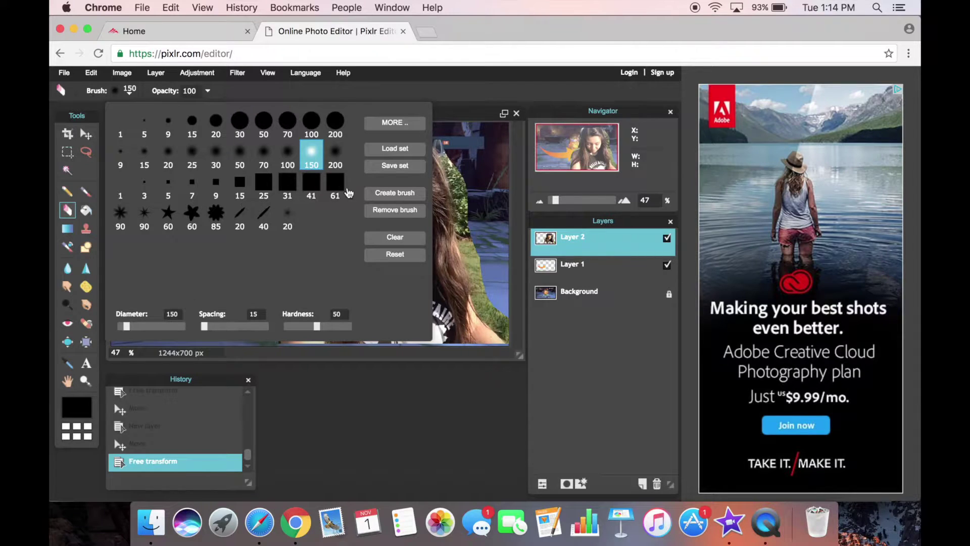
pyautogui.click(435, 165)
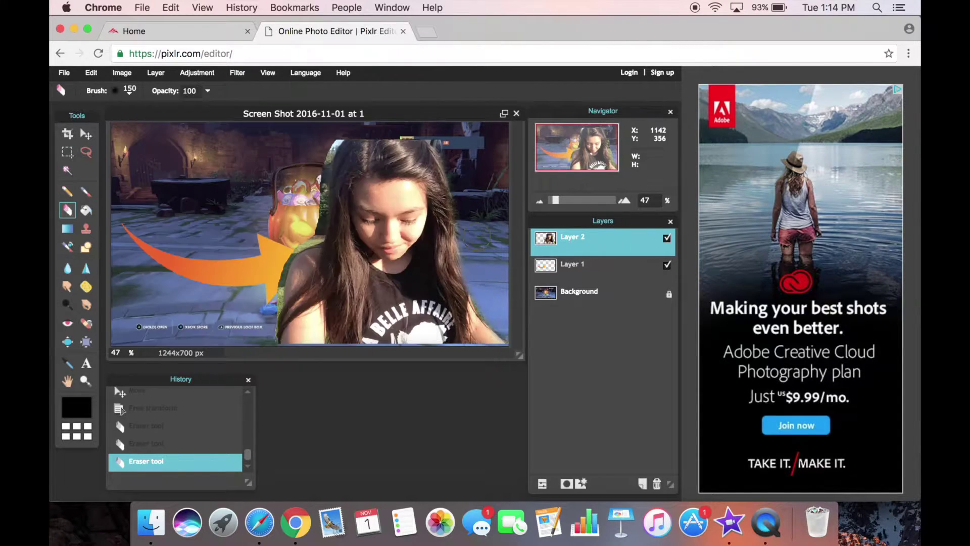
pyautogui.click(567, 201)
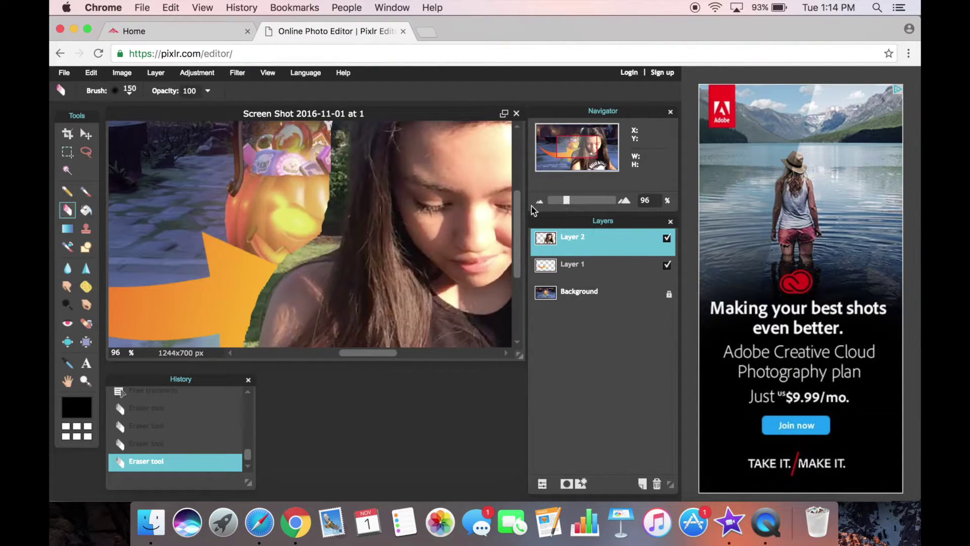
pyautogui.moveTo(562, 203); pyautogui.dragTo(554, 201)
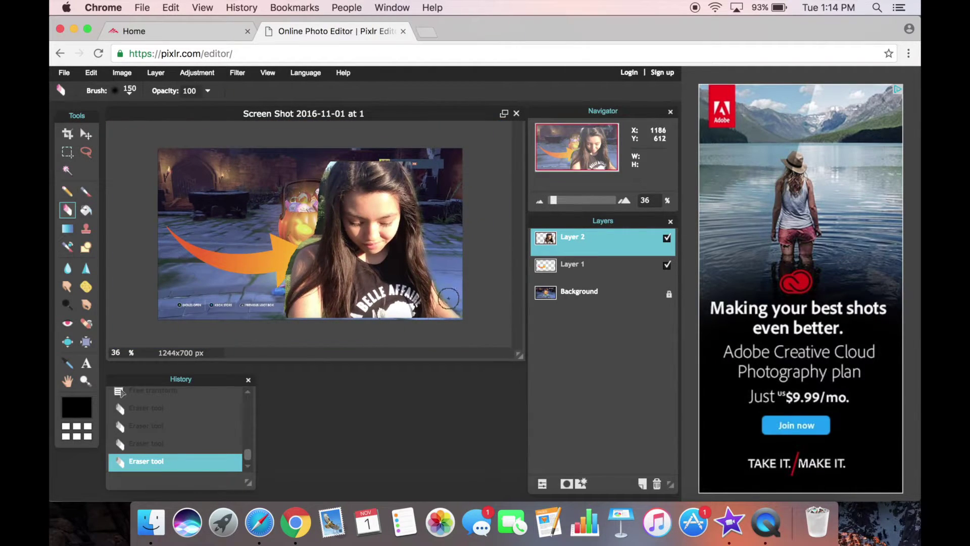
pyautogui.moveTo(442, 281); pyautogui.dragTo(467, 312)
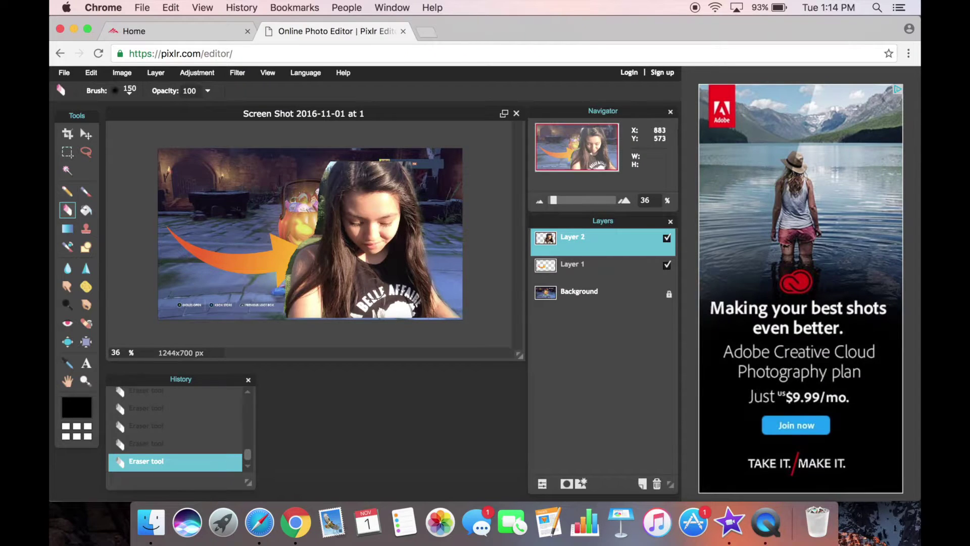
pyautogui.moveTo(277, 291); pyautogui.dragTo(325, 161)
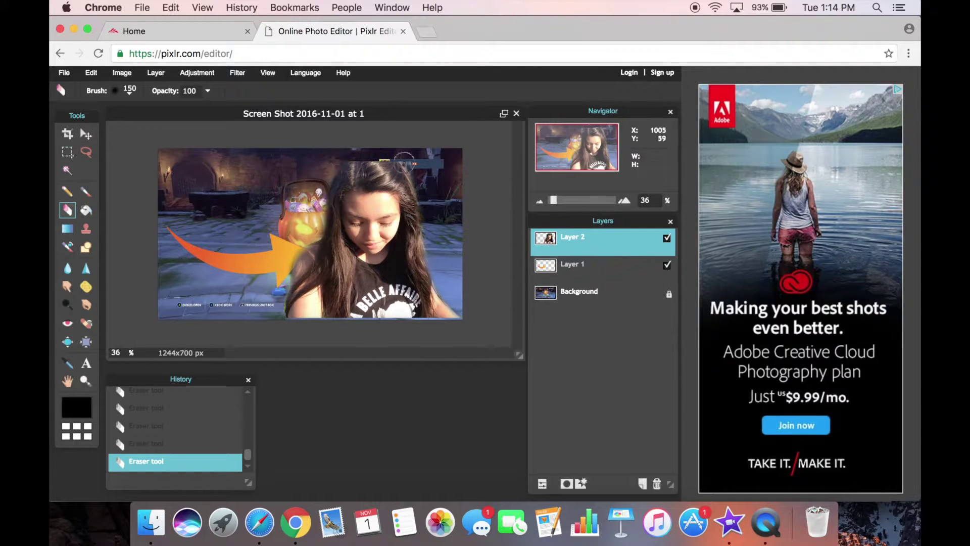
# - Scale the portrait cutout down with Free transform, place it at the image's right side, and apply it
pyautogui.click(85, 134)
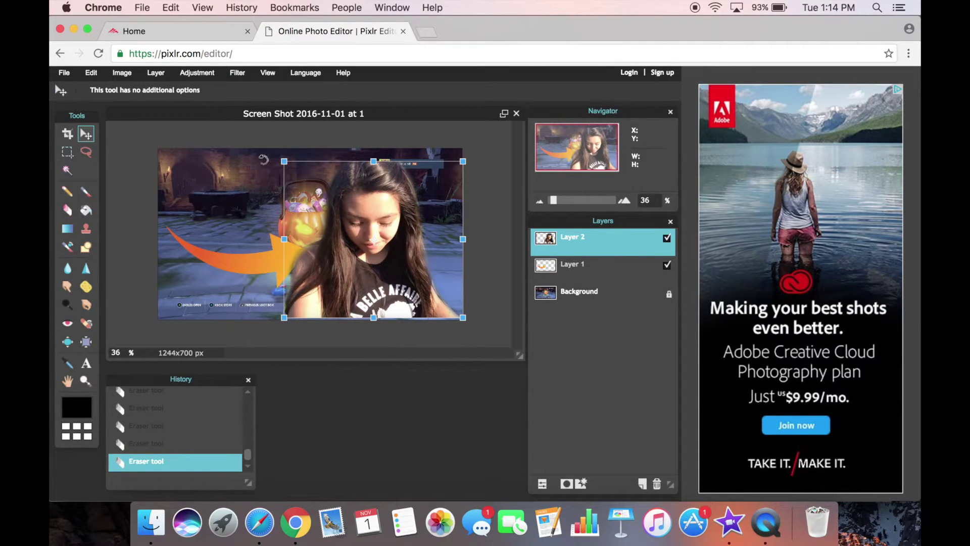
pyautogui.moveTo(281, 160); pyautogui.dragTo(312, 182)
pyautogui.moveTo(360, 250); pyautogui.dragTo(390, 236)
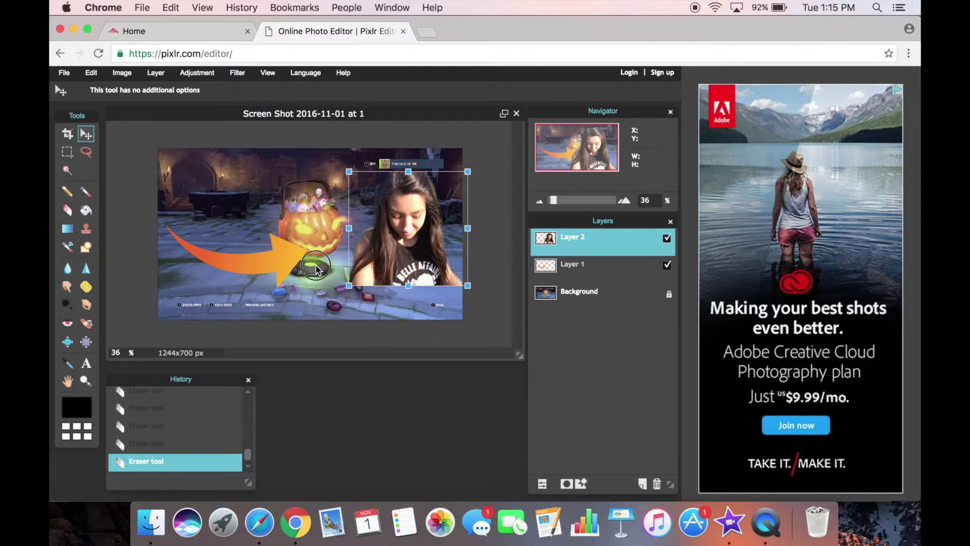
pyautogui.press('Return')
# - Raise the arrow layer above the portrait layer and shift the arrow down so it sits below the pumpkin
pyautogui.moveTo(623, 285); pyautogui.dragTo(623, 287)
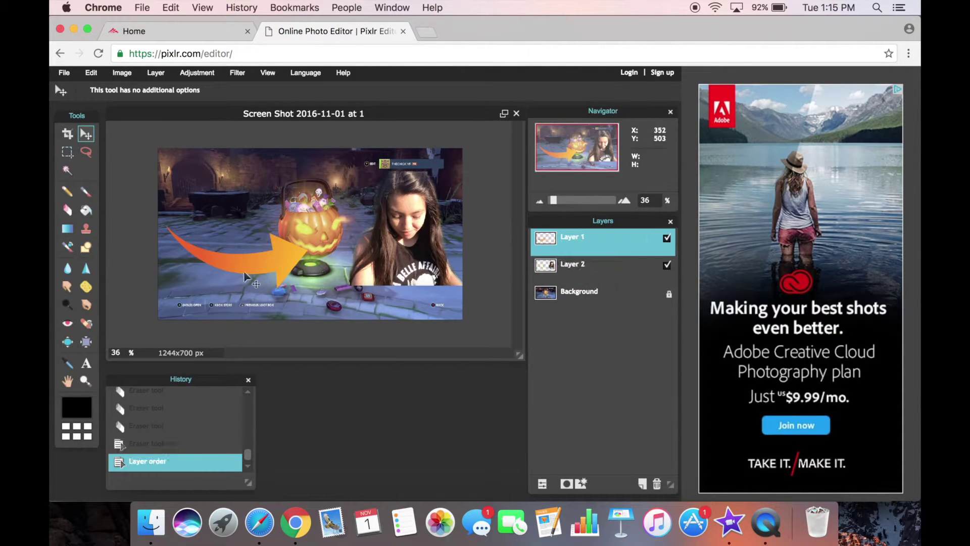
pyautogui.moveTo(233, 258); pyautogui.dragTo(233, 286)
# - Outline the pumpkin basket with a freehand Lasso selection on the Background and paste a copy as the topmost layer
pyautogui.press('l')
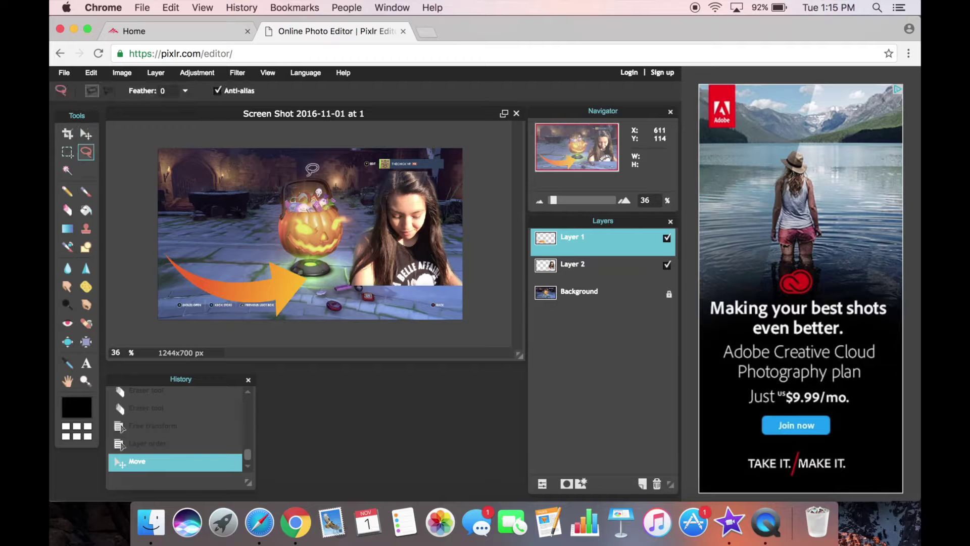
pyautogui.moveTo(303, 176)
pyautogui.mouseDown()
pyautogui.moveTo(277, 194)
pyautogui.moveTo(271, 220)
pyautogui.moveTo(298, 259)
pyautogui.mouseUp()
pyautogui.moveTo(343, 193); pyautogui.dragTo(339, 187)
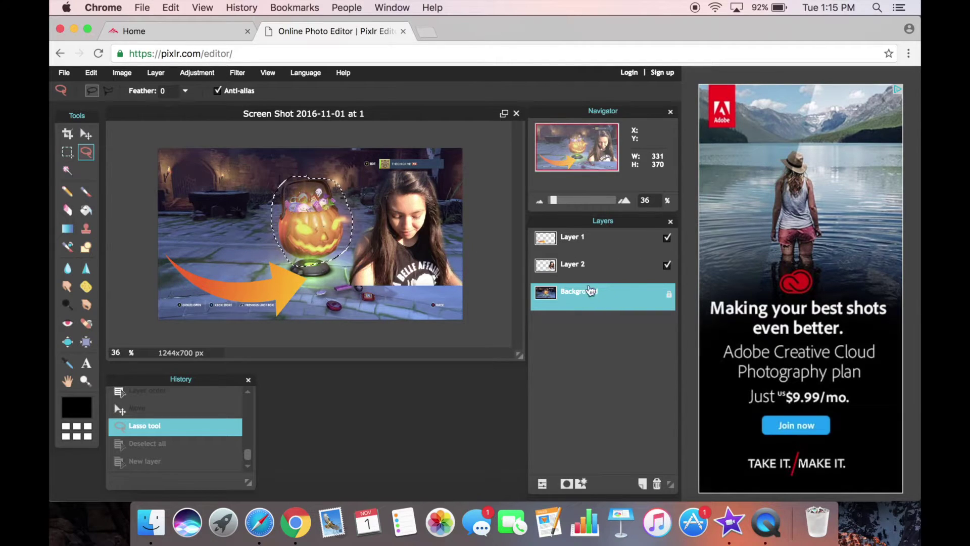
pyautogui.click(610, 242)
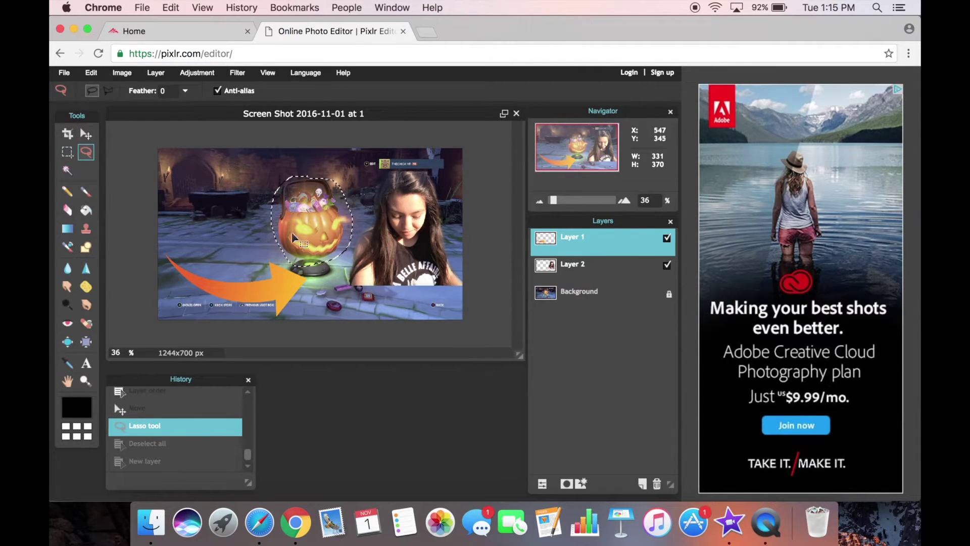
pyautogui.press('super+v')
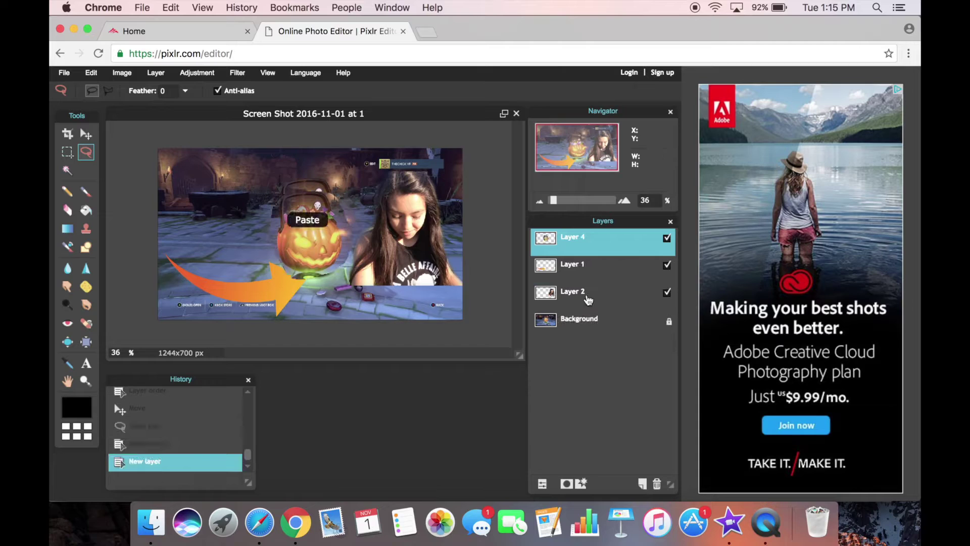
# - Put the arrow layer beneath the portrait layer and move the portrait up and left behind the pumpkin copy
pyautogui.click(88, 136)
pyautogui.moveTo(345, 238); pyautogui.dragTo(345, 228)
pyautogui.moveTo(579, 262); pyautogui.dragTo(571, 298)
pyautogui.moveTo(428, 243); pyautogui.dragTo(329, 194)
pyautogui.click(586, 237)
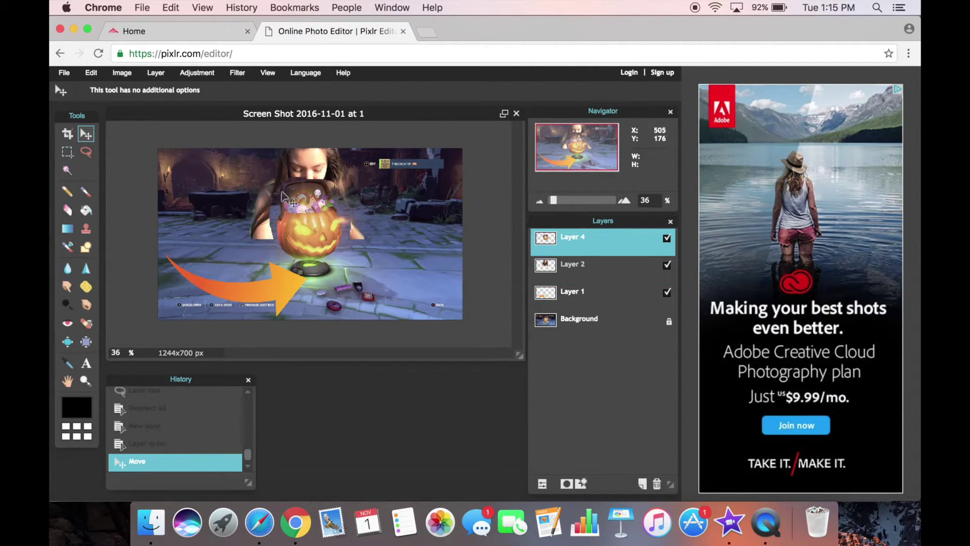
# - Erase the leftover background around the pumpkin copy with soft eraser brushes of size 150 and 30
pyautogui.click(66, 209)
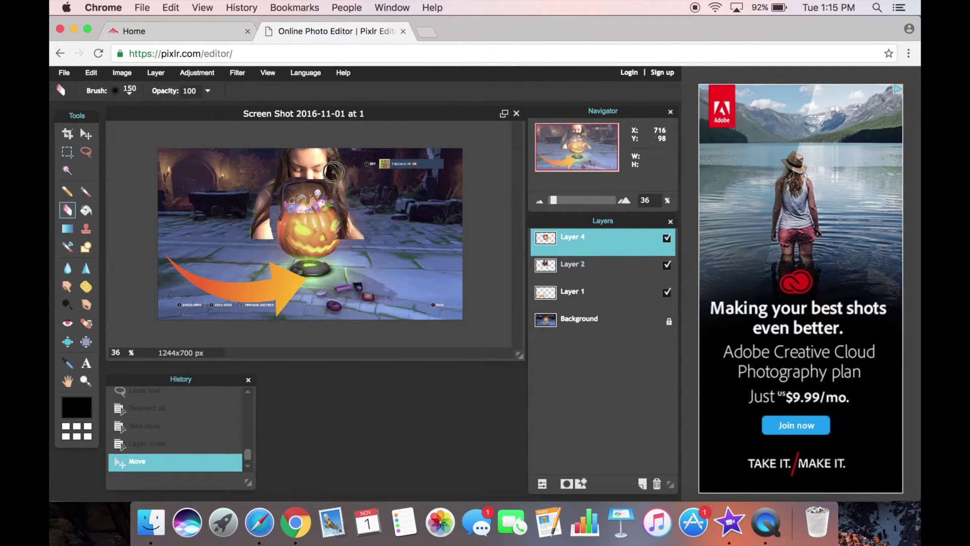
pyautogui.moveTo(278, 174); pyautogui.dragTo(266, 252)
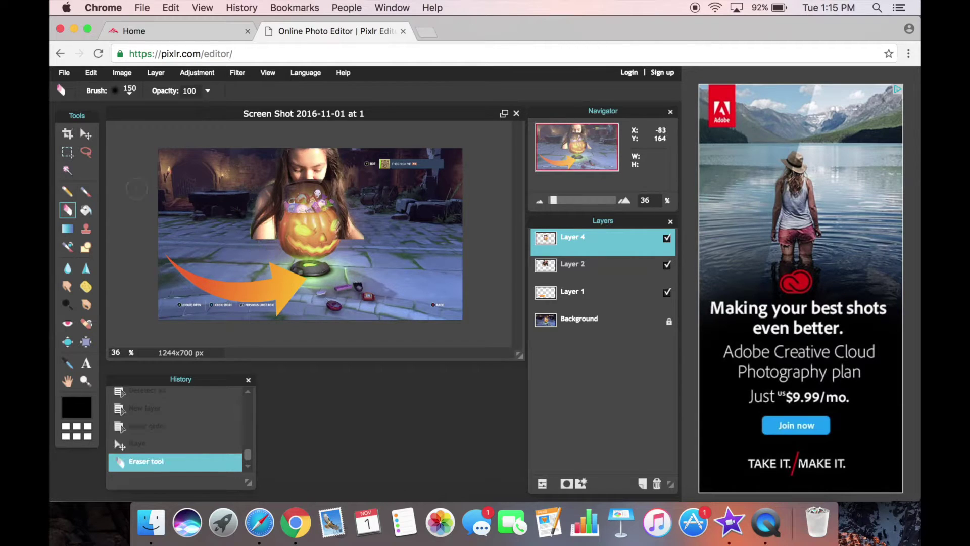
pyautogui.click(130, 95)
pyautogui.click(216, 156)
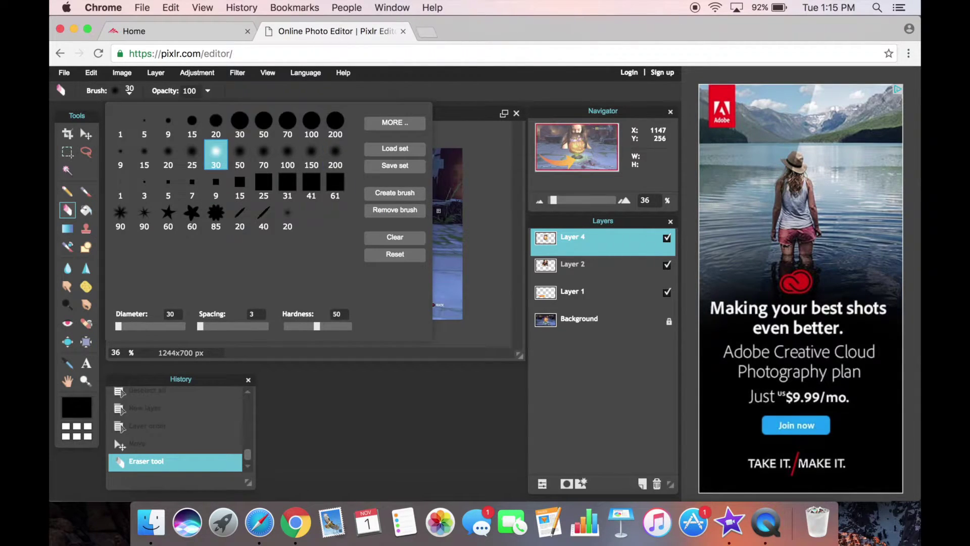
pyautogui.click(439, 210)
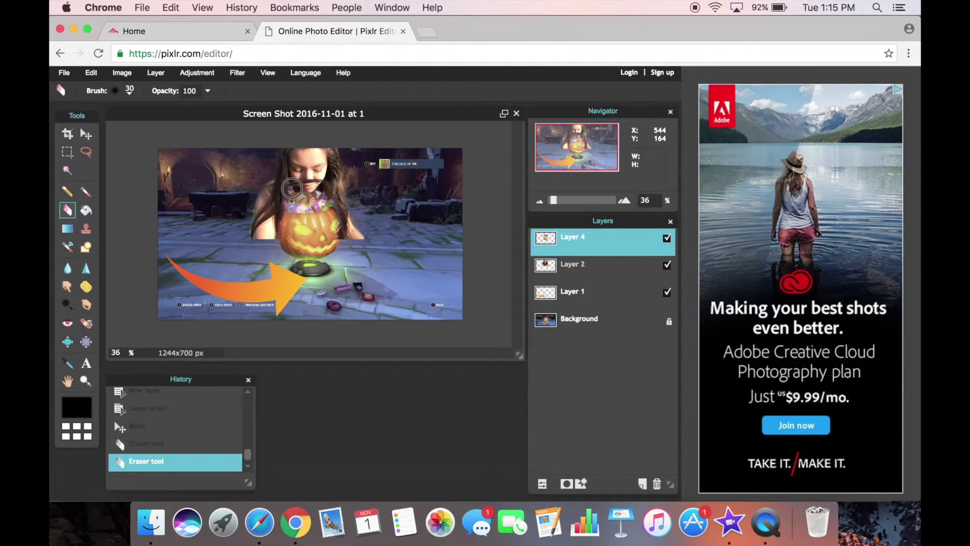
# - Add the white text "LOOT BOXES x20" and place it in the lower part of the image
pyautogui.click(93, 358)
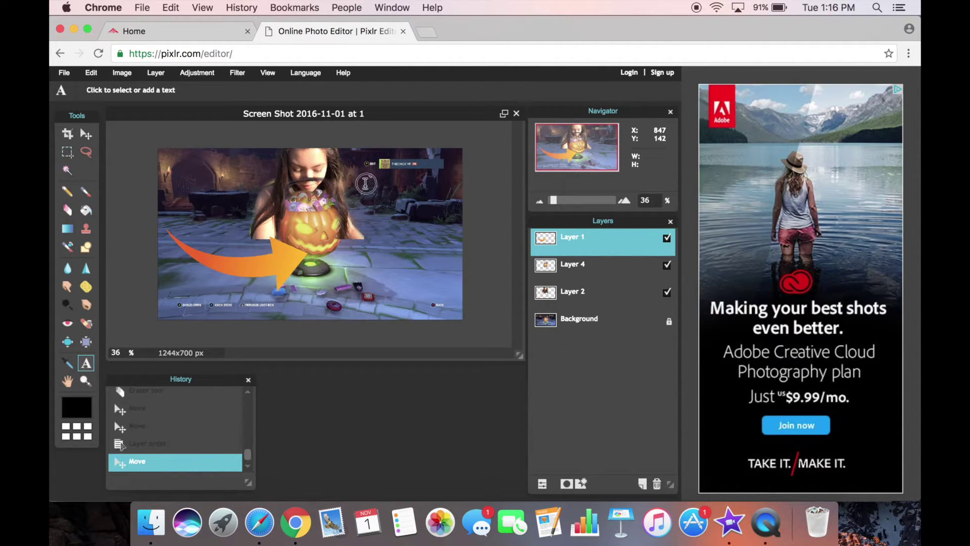
pyautogui.click(365, 183)
pyautogui.click(515, 335)
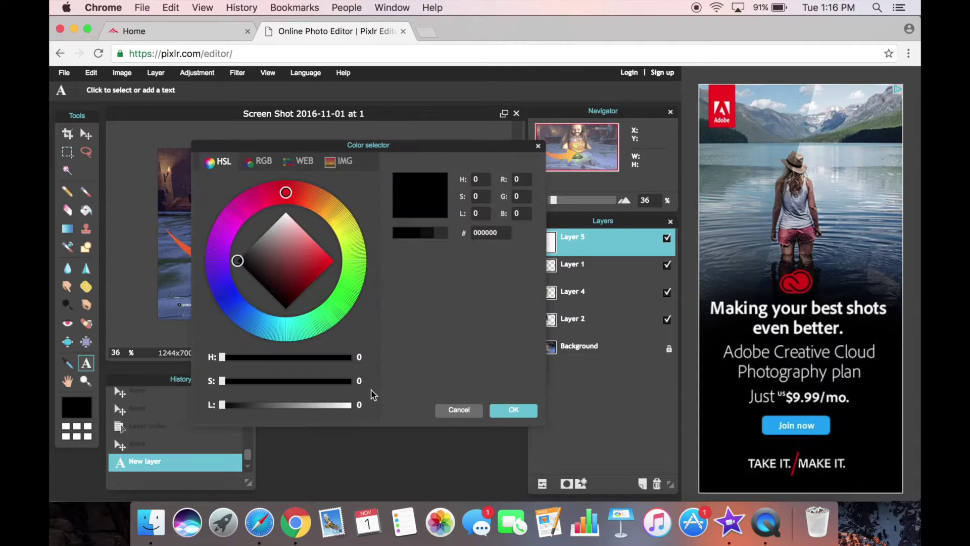
pyautogui.moveTo(350, 410); pyautogui.dragTo(348, 410)
pyautogui.click(513, 410)
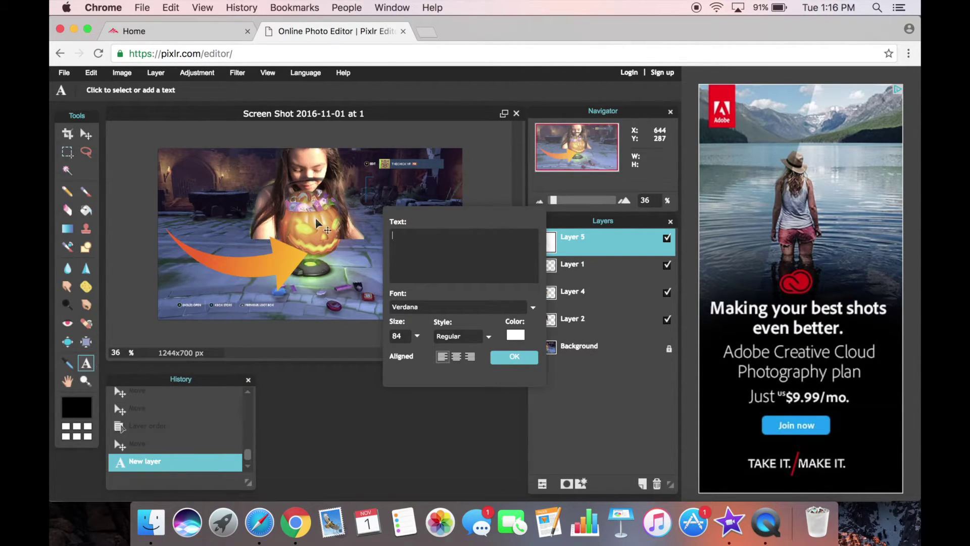
pyautogui.write('OOT')
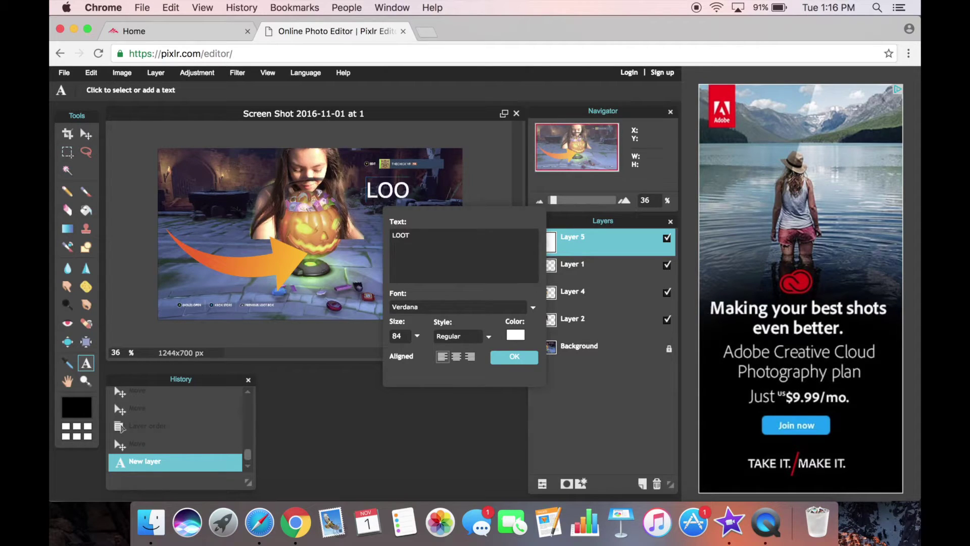
pyautogui.write(' BOXES')
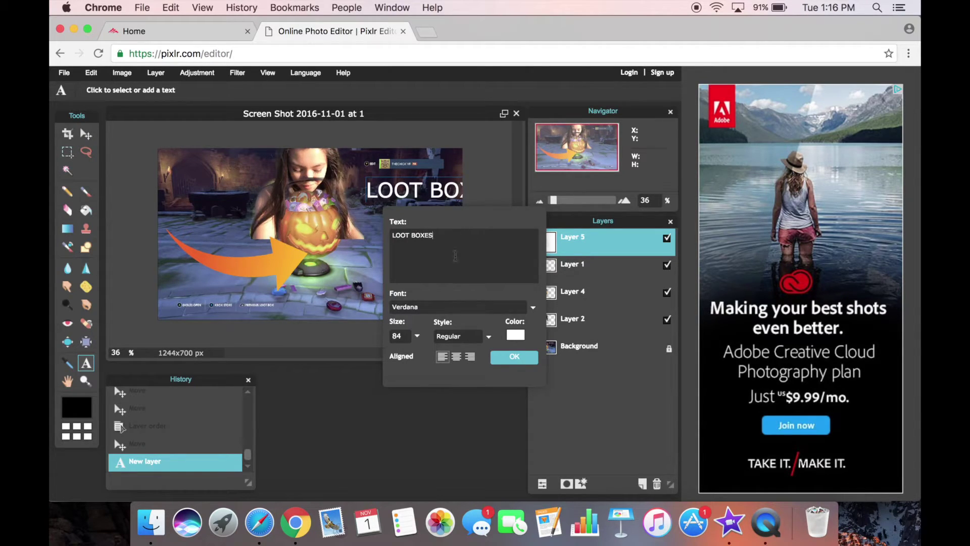
pyautogui.moveTo(433, 197); pyautogui.dragTo(303, 290)
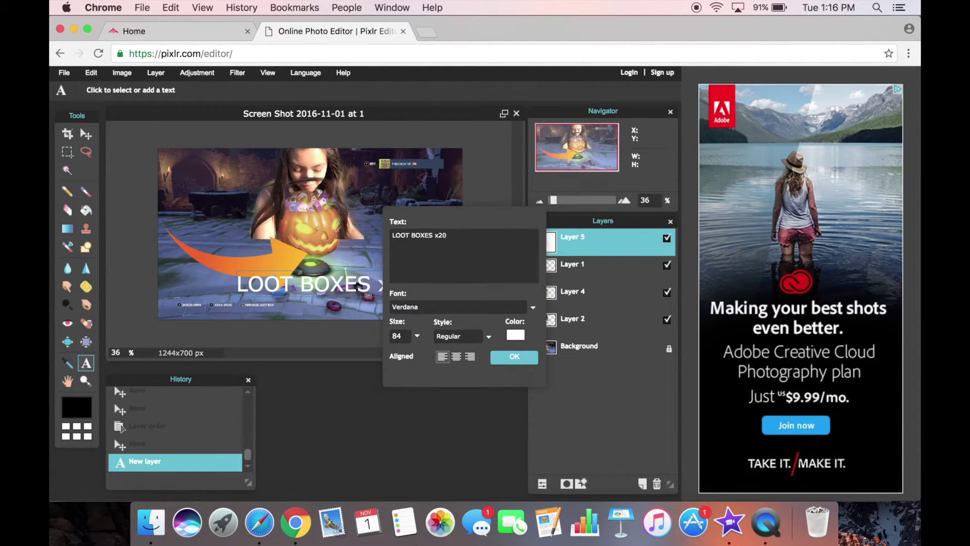
# - Set the title's font to Impact and its size to 111, and confirm the text
pyautogui.click(534, 307)
pyautogui.moveTo(533, 332); pyautogui.dragTo(533, 376)
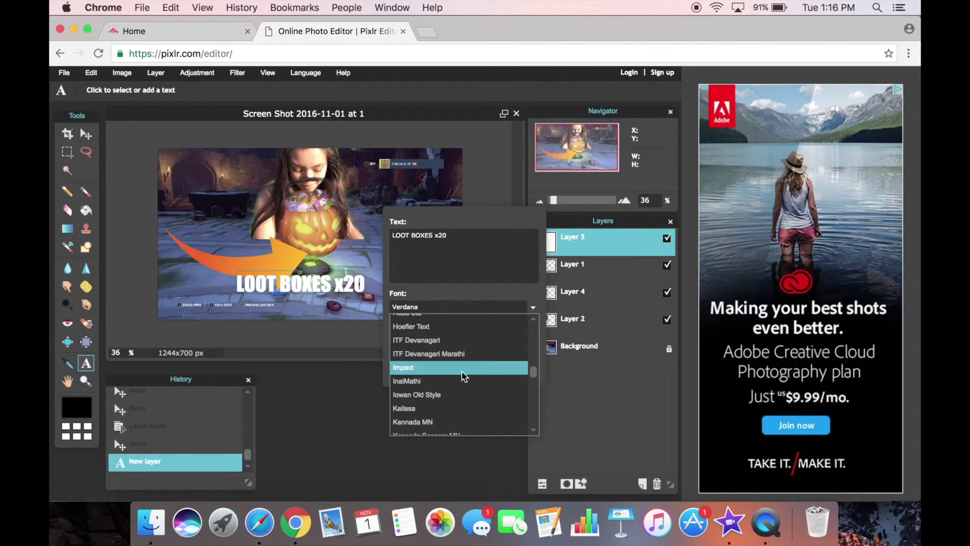
pyautogui.click(459, 373)
pyautogui.moveTo(417, 337); pyautogui.dragTo(411, 360)
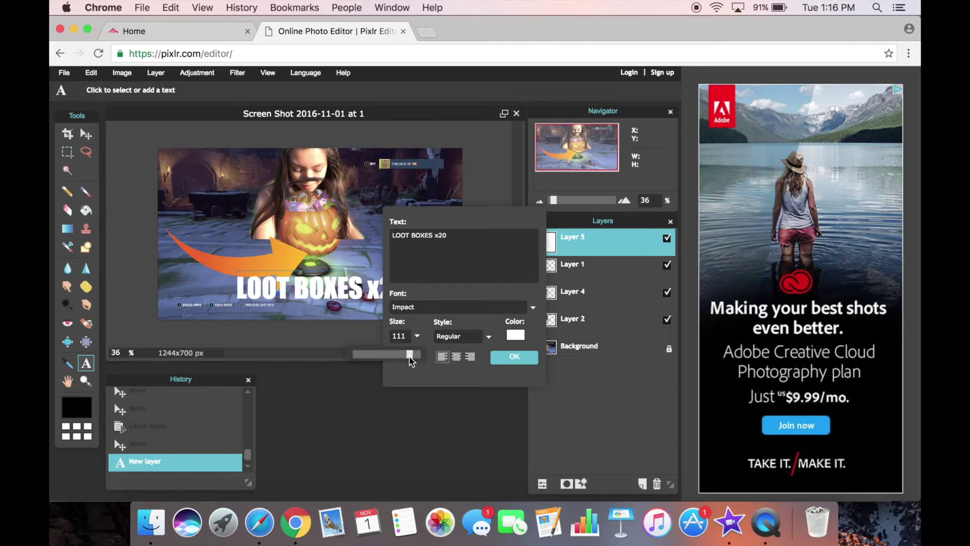
pyautogui.click(515, 356)
# - Stack the title layer between the pumpkin and portrait layers and rearrange the title, portrait and arrow around the pumpkin
pyautogui.moveTo(335, 220); pyautogui.dragTo(374, 232)
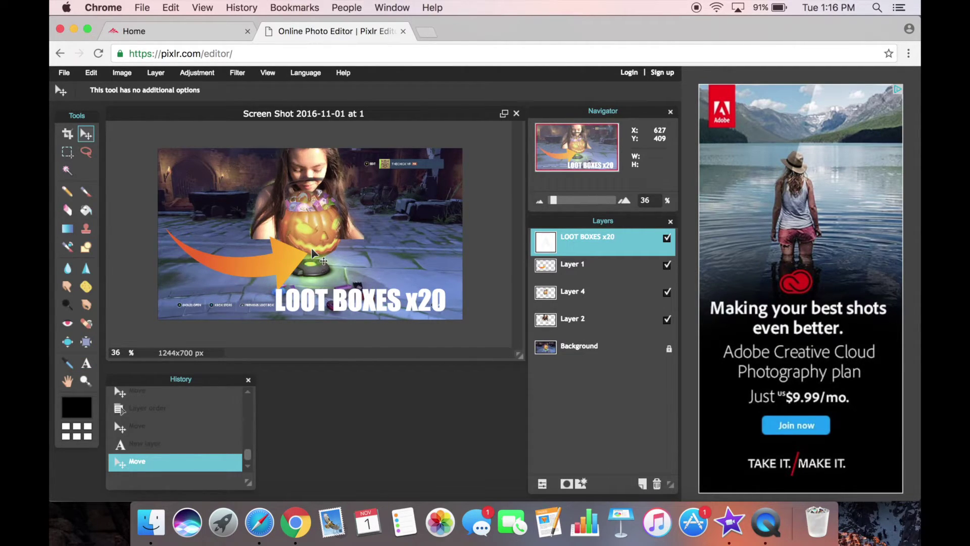
pyautogui.moveTo(591, 251); pyautogui.dragTo(589, 301)
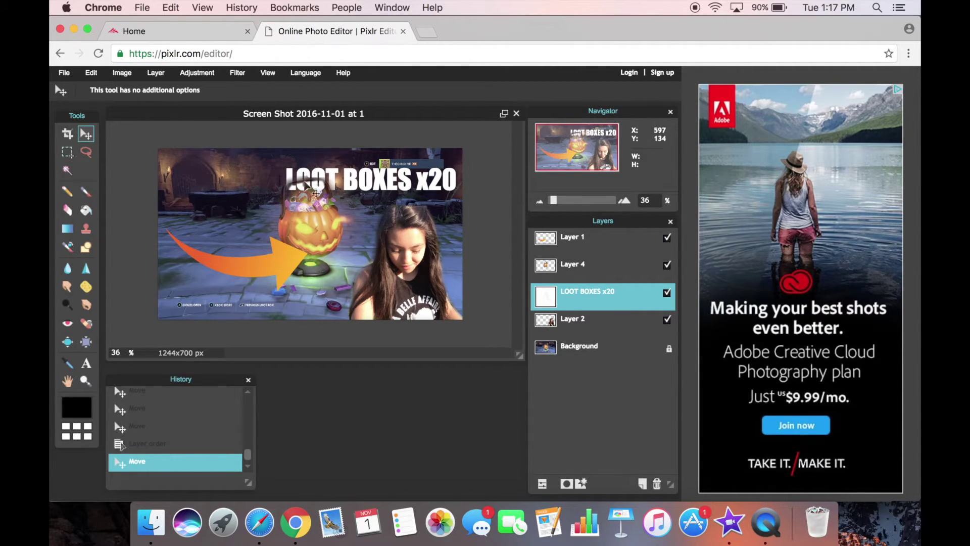
pyautogui.click(271, 242)
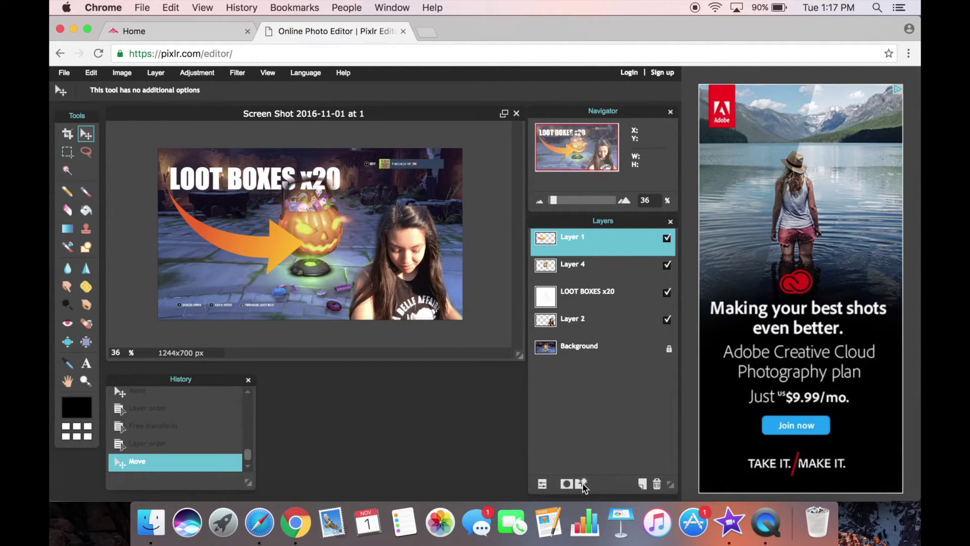
# - Add a drop shadow to the portrait layer with opacity 68, distance 30 and size 6
pyautogui.click(564, 322)
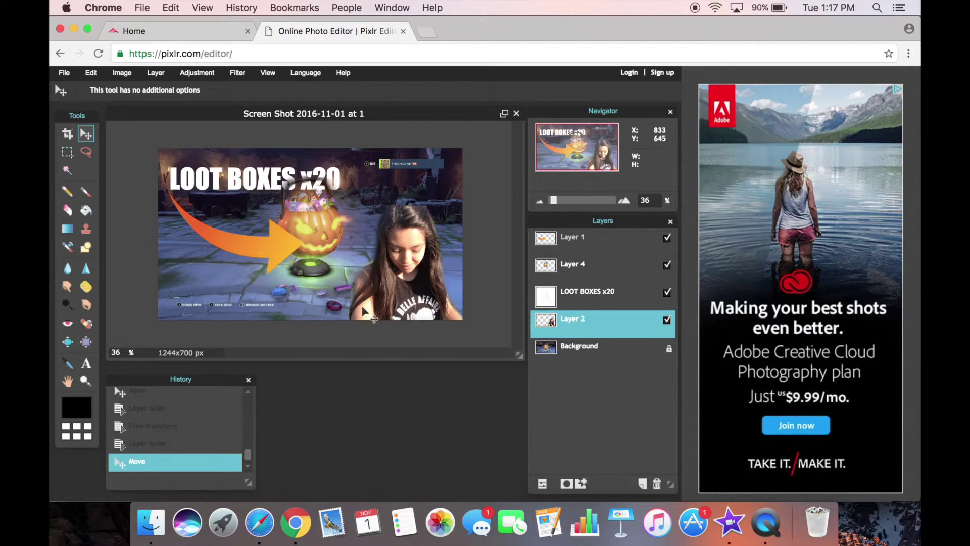
pyautogui.click(583, 484)
pyautogui.moveTo(410, 148); pyautogui.dragTo(249, 124)
pyautogui.click(131, 139)
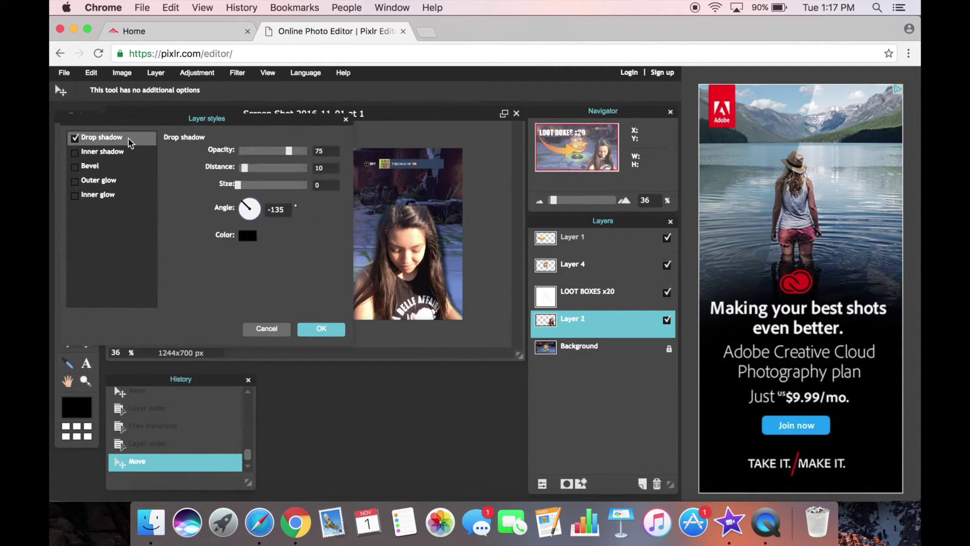
pyautogui.moveTo(245, 169)
pyautogui.mouseDown()
pyautogui.moveTo(296, 170)
pyautogui.moveTo(258, 170)
pyautogui.moveTo(262, 186)
pyautogui.moveTo(242, 186)
pyautogui.mouseUp()
pyautogui.moveTo(281, 151); pyautogui.dragTo(284, 151)
# - Replace the portrait layer's drop shadow with a white (ffffff) outer glow and apply the layer style
pyautogui.click(75, 181)
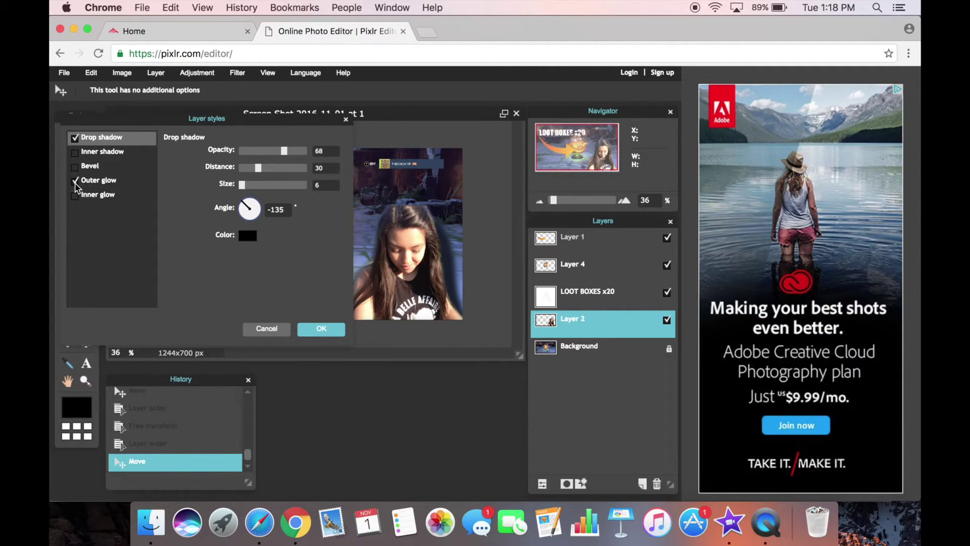
pyautogui.click(106, 180)
pyautogui.click(242, 204)
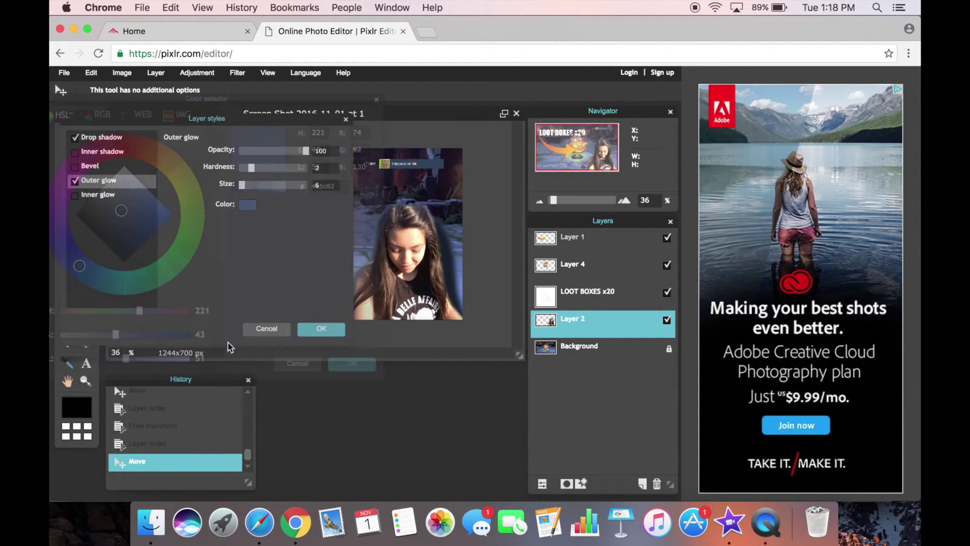
pyautogui.moveTo(168, 362); pyautogui.dragTo(197, 360)
pyautogui.moveTo(115, 335); pyautogui.dragTo(73, 337)
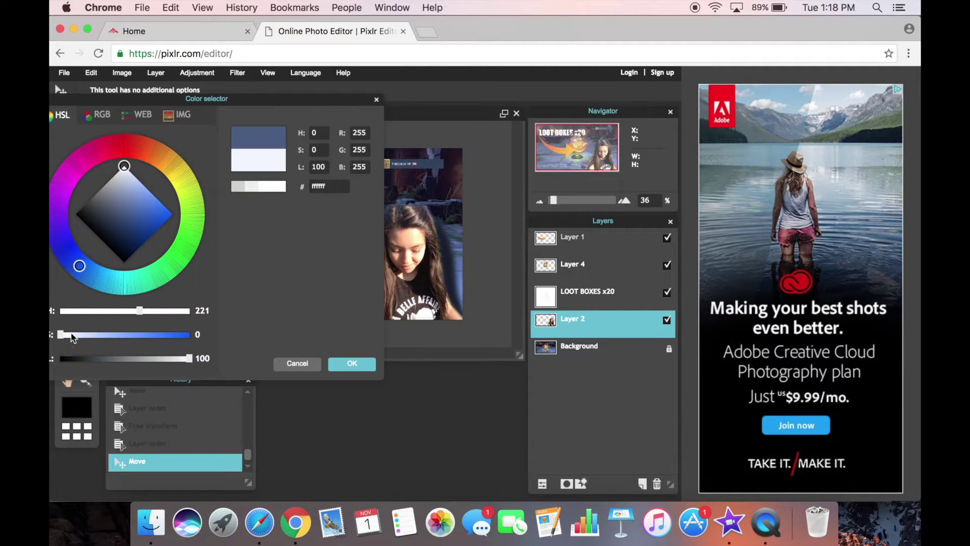
pyautogui.click(340, 368)
pyautogui.click(75, 138)
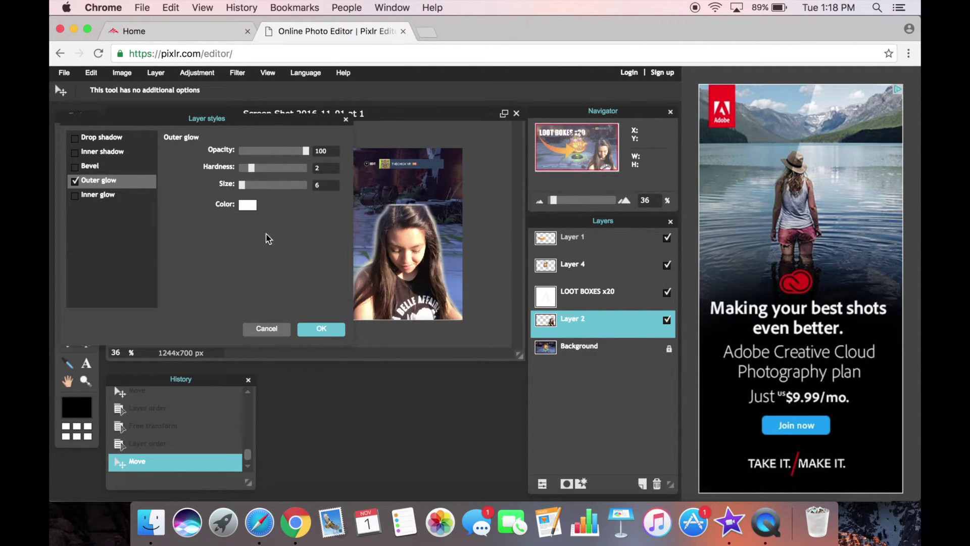
pyautogui.click(322, 330)
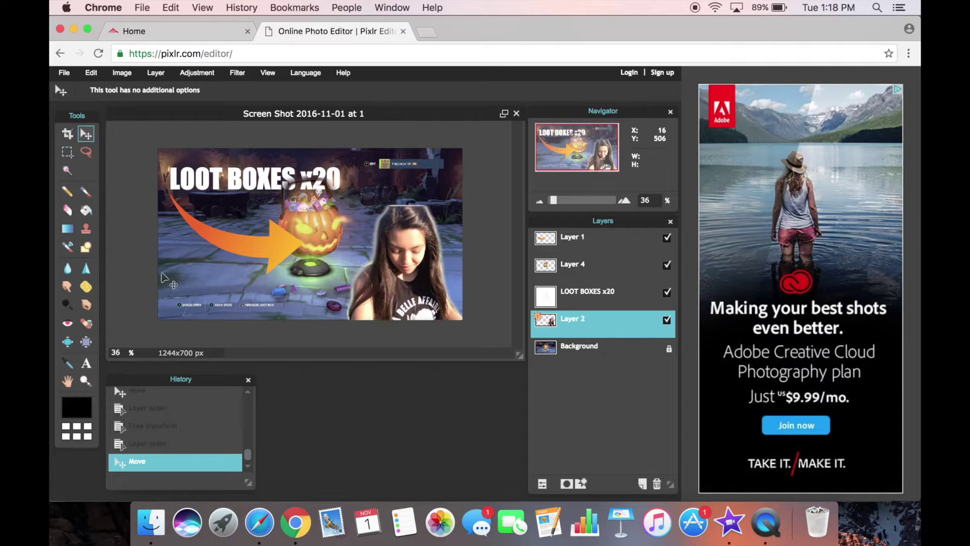
# - Add a drop shadow to the orange arrow layer and put that layer at the top of the layer stack
pyautogui.moveTo(581, 242); pyautogui.dragTo(621, 464)
pyautogui.click(581, 486)
pyautogui.click(353, 123)
pyautogui.click(598, 375)
pyautogui.moveTo(581, 322); pyautogui.dragTo(582, 239)
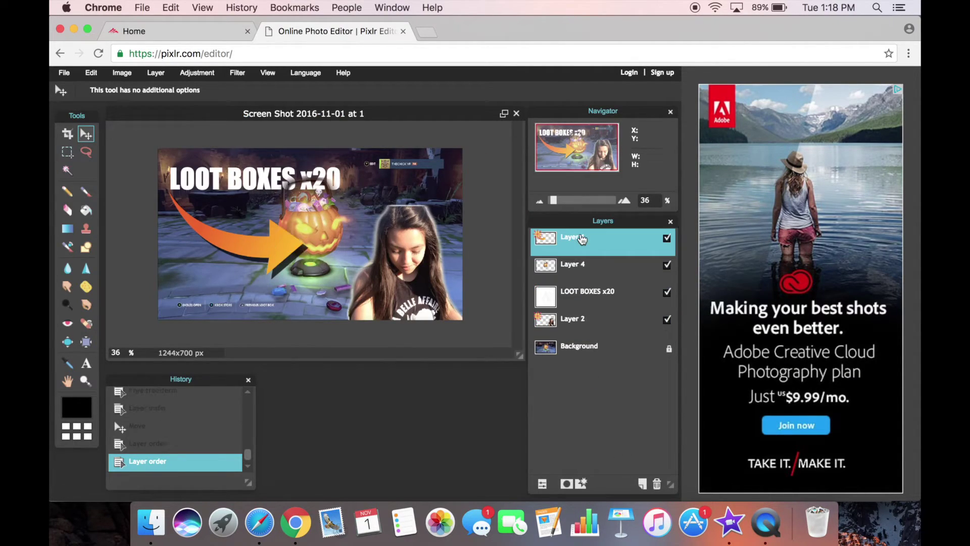
# - Add a black drop shadow to the pumpkin layer with opacity 75, distance 10, size 0 and an angle of 32 degrees
pyautogui.click(573, 264)
pyautogui.click(580, 483)
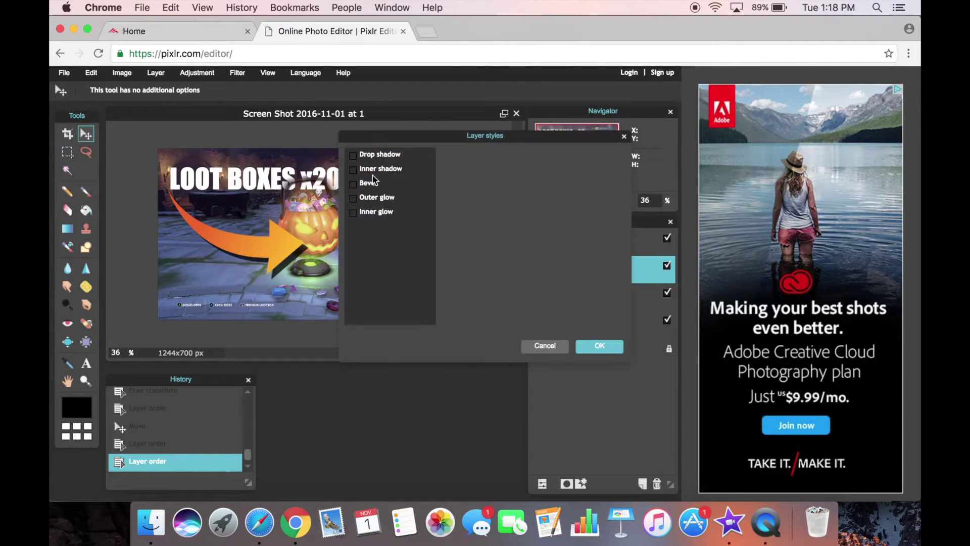
pyautogui.click(385, 156)
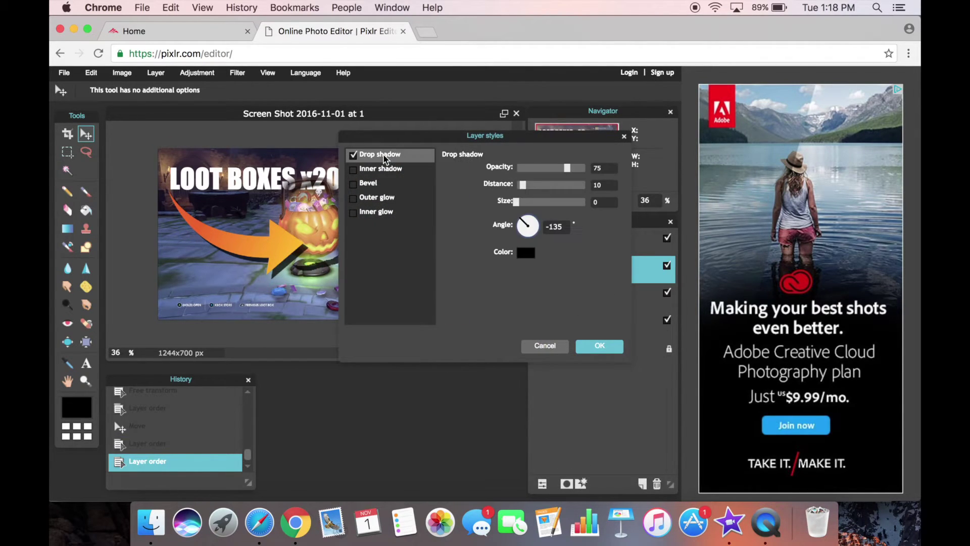
pyautogui.click(594, 351)
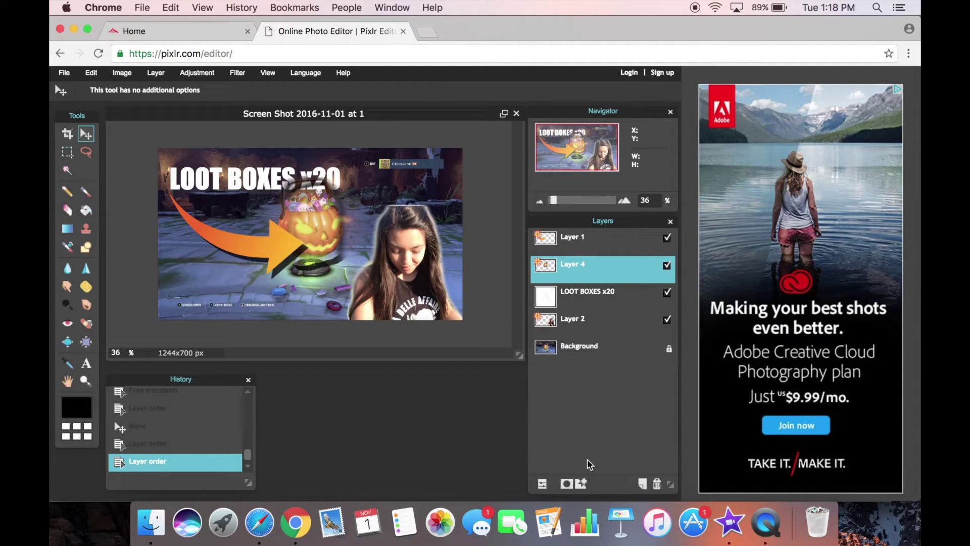
pyautogui.click(582, 484)
pyautogui.moveTo(413, 144); pyautogui.dragTo(476, 141)
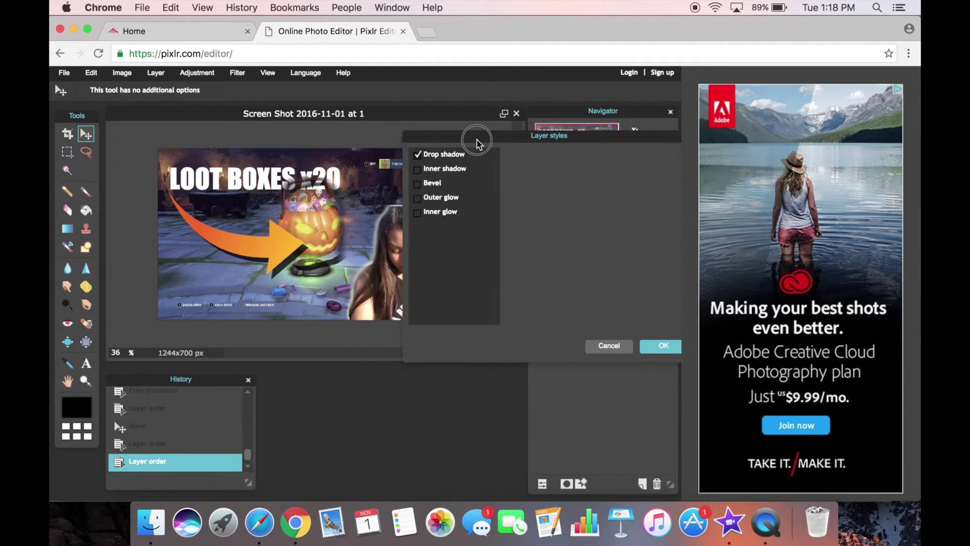
pyautogui.click(455, 154)
pyautogui.moveTo(593, 226); pyautogui.dragTo(610, 240)
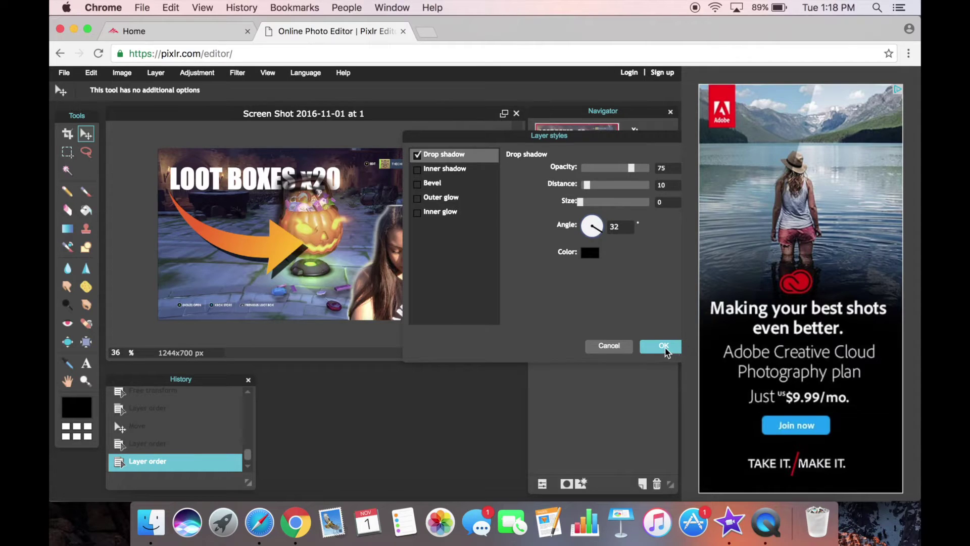
# - Add an inner bevel with distance 4 and size 4 to the portrait layer, keeping its outer glow on
pyautogui.click(458, 199)
pyautogui.click(438, 159)
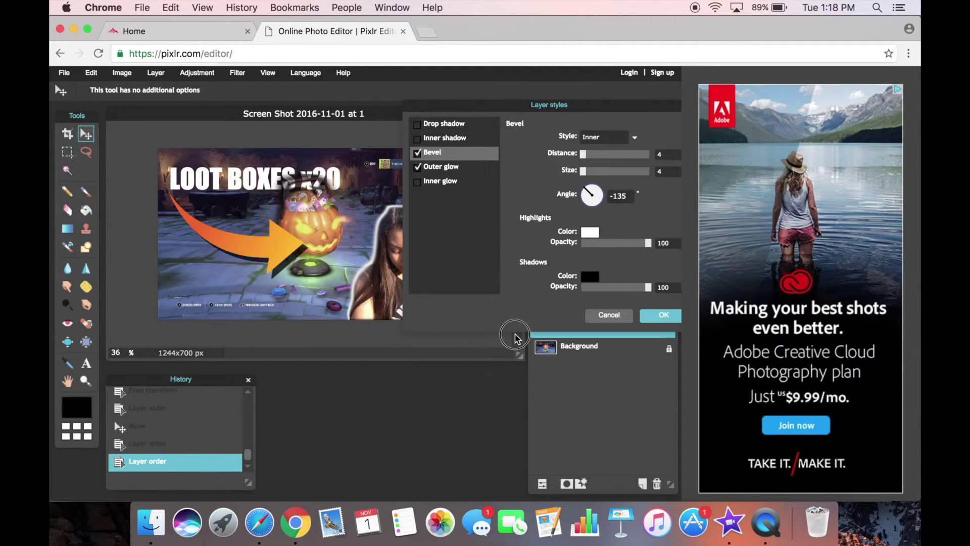
pyautogui.moveTo(535, 110); pyautogui.dragTo(423, 139)
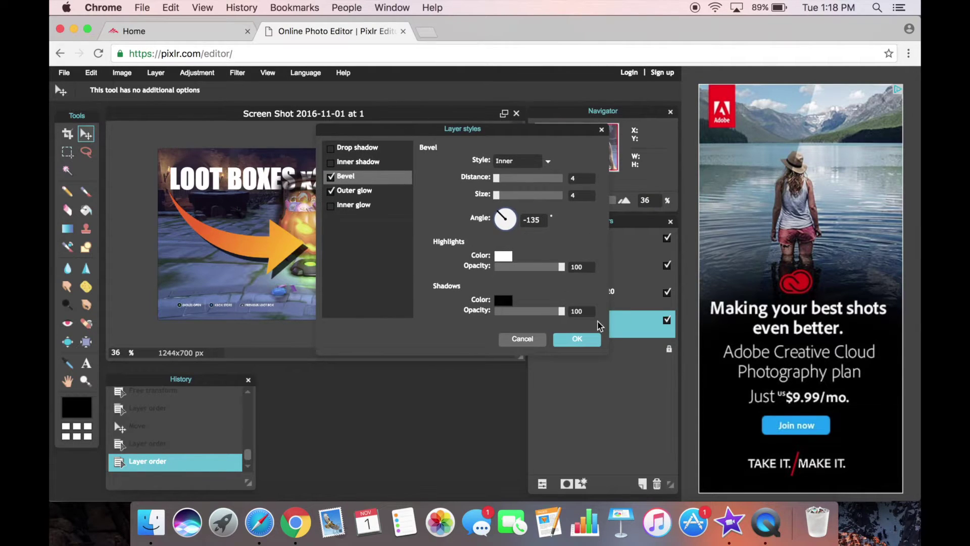
pyautogui.click(581, 338)
# - Move the "LOOT BOXES x20" title closer to the image's upper-left corner and rasterize its layer
pyautogui.click(588, 304)
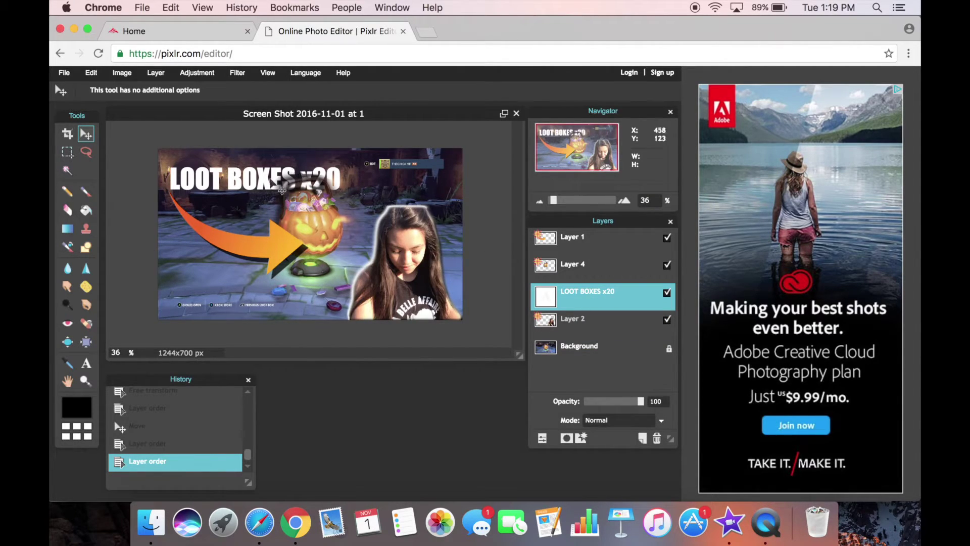
pyautogui.moveTo(237, 181)
pyautogui.mouseDown()
pyautogui.moveTo(233, 303)
pyautogui.moveTo(232, 176)
pyautogui.mouseUp()
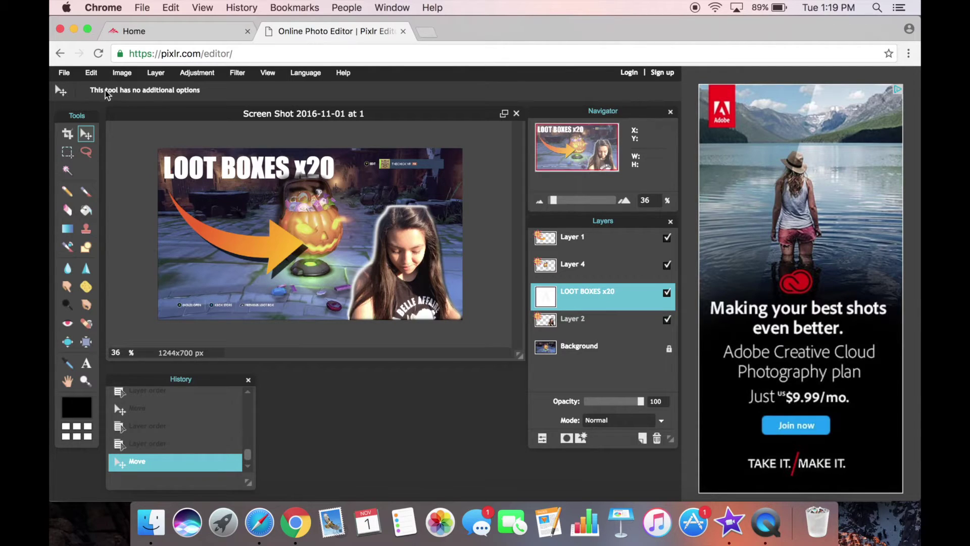
pyautogui.click(91, 73)
pyautogui.rightClick(612, 307)
pyautogui.click(629, 320)
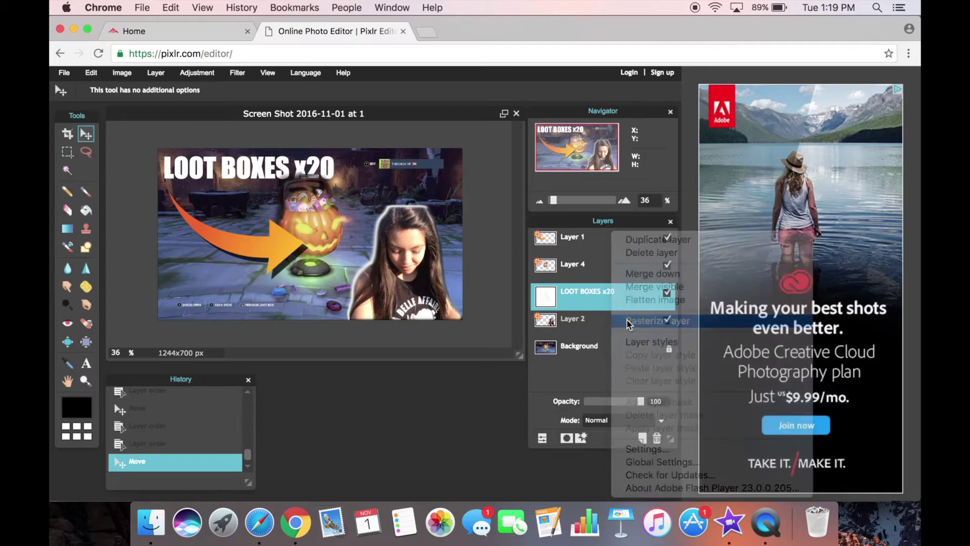
pyautogui.moveTo(235, 185)
pyautogui.mouseDown()
pyautogui.moveTo(238, 228)
pyautogui.moveTo(238, 186)
pyautogui.mouseUp()
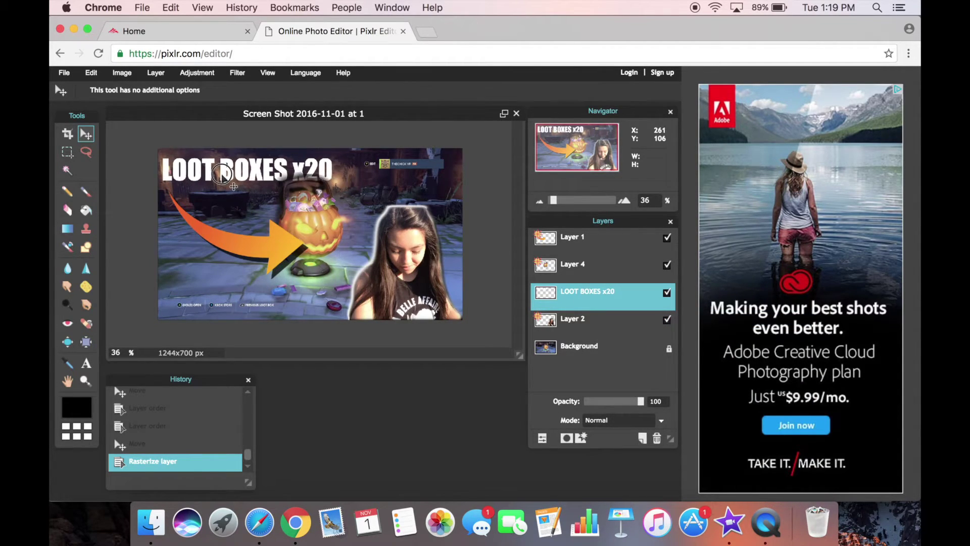
# - Select all the letters of the rasterized title together with the Wand tool at tolerance 21
pyautogui.click(68, 169)
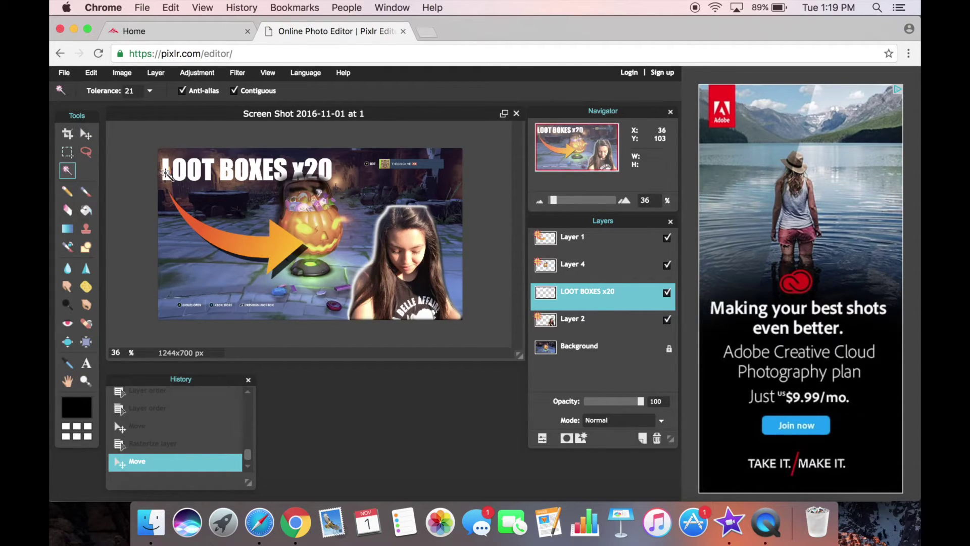
pyautogui.click(166, 171)
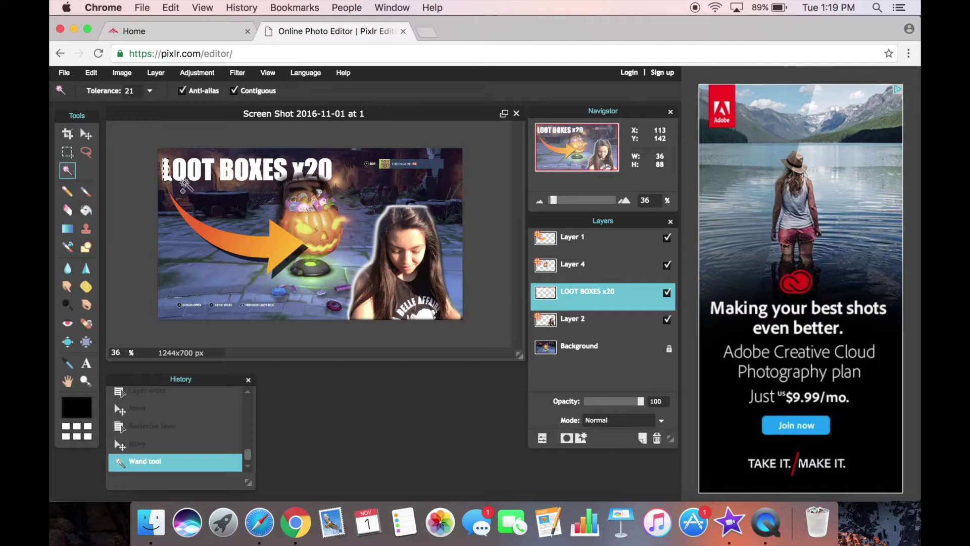
pyautogui.keyDown('shift'); pyautogui.click(183, 175); pyautogui.keyUp('shift')
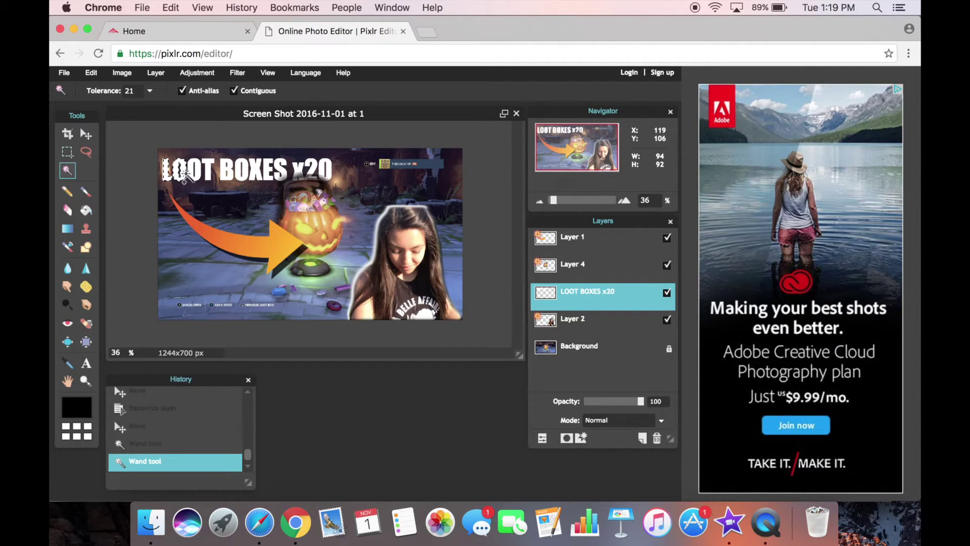
pyautogui.keyDown('shift'); pyautogui.click(198, 170); pyautogui.keyUp('shift')
pyautogui.keyDown('shift'); pyautogui.click(213, 170); pyautogui.keyUp('shift')
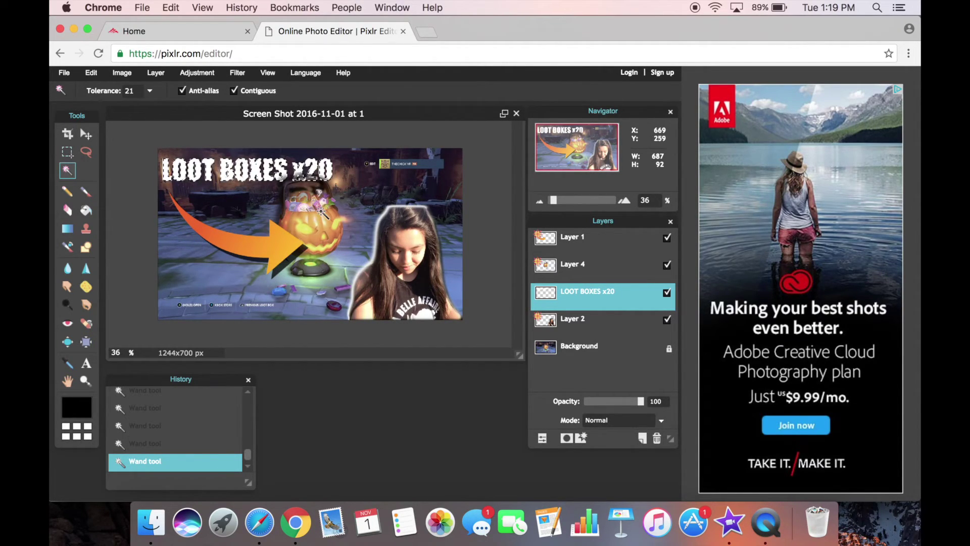
pyautogui.hotkey('ctrl', 'z')
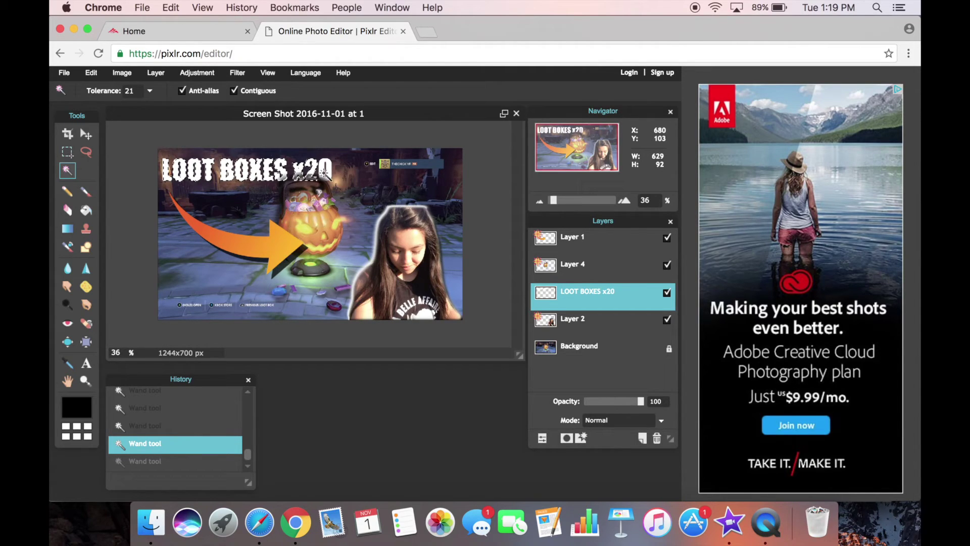
pyautogui.hotkey('ctrl', 'y')
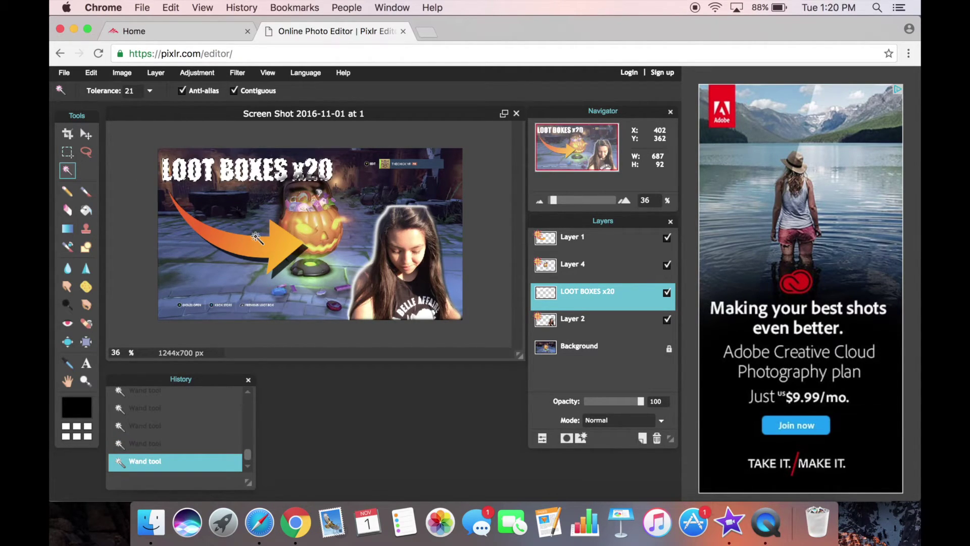
# - Try a linear blue-red-yellow preset gradient on the selected title letters, running it vertically through the text
pyautogui.click(68, 230)
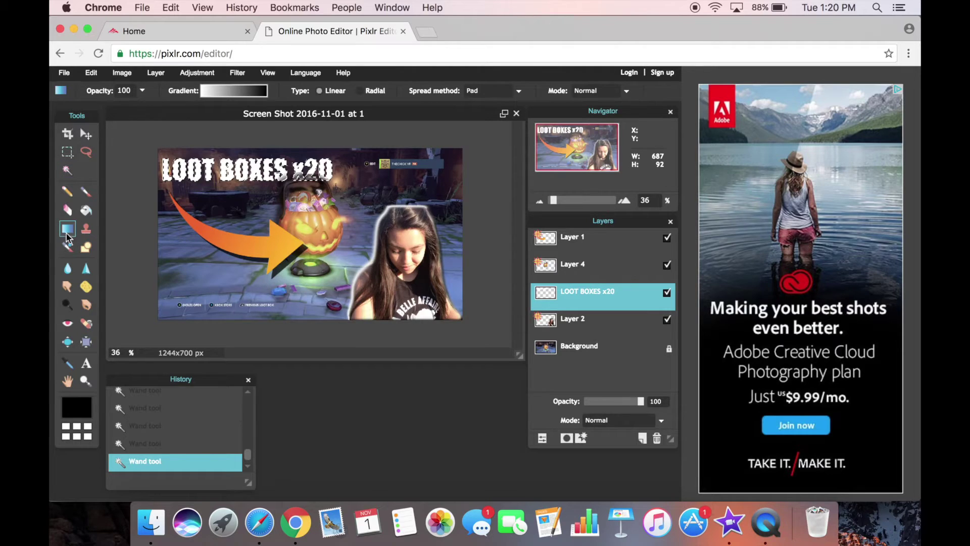
pyautogui.click(255, 96)
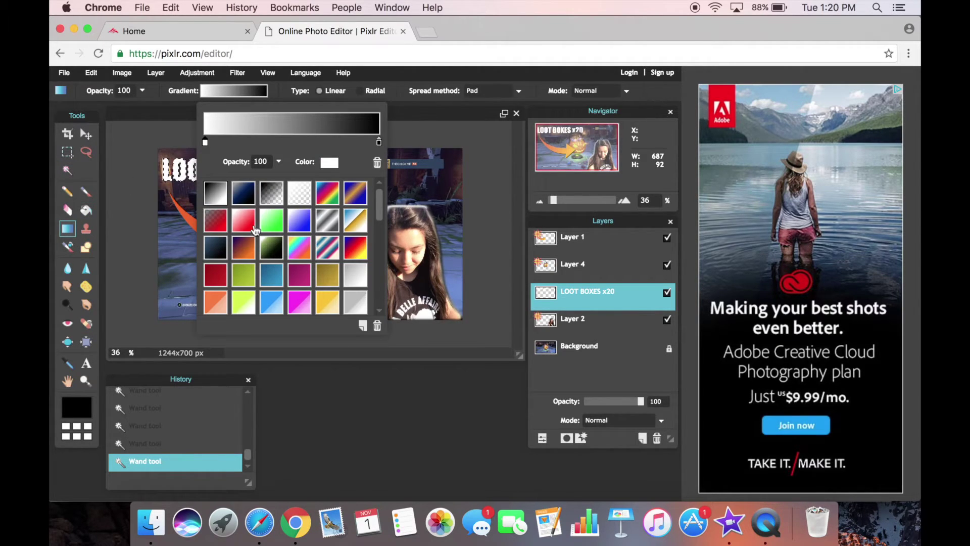
pyautogui.scroll(-1, 382, 213)
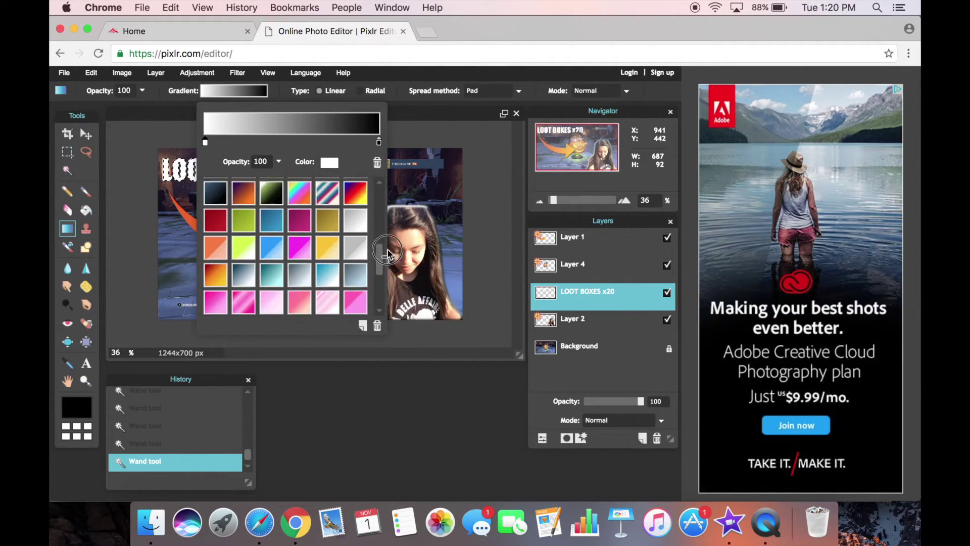
pyautogui.click(356, 216)
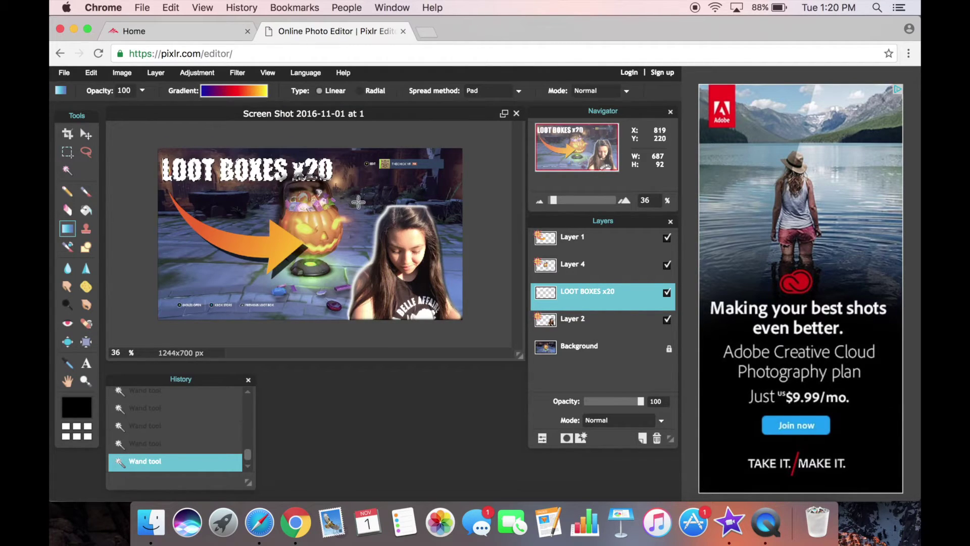
pyautogui.moveTo(341, 191)
pyautogui.mouseDown()
pyautogui.moveTo(372, 209)
pyautogui.moveTo(323, 239)
pyautogui.moveTo(374, 205)
pyautogui.moveTo(340, 160)
pyautogui.moveTo(340, 185)
pyautogui.mouseUp()
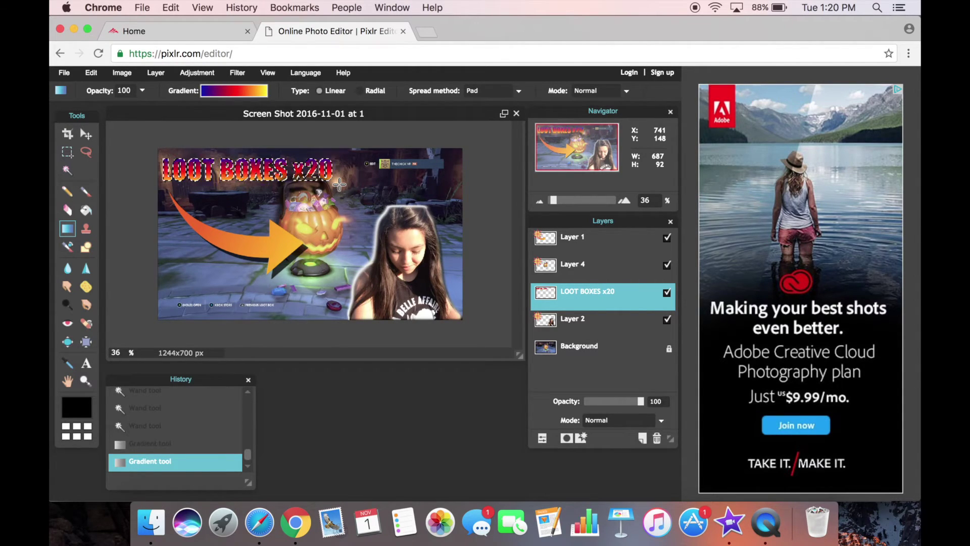
pyautogui.moveTo(202, 162); pyautogui.dragTo(202, 188)
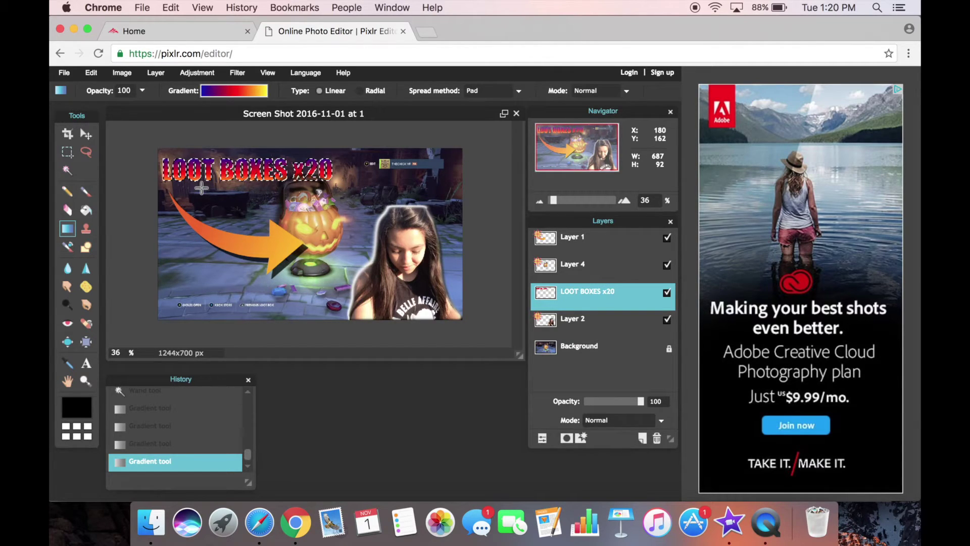
# - Fill the title letters vertically with the dark red-to-yellow-orange preset gradient and clear the selection
pyautogui.click(228, 93)
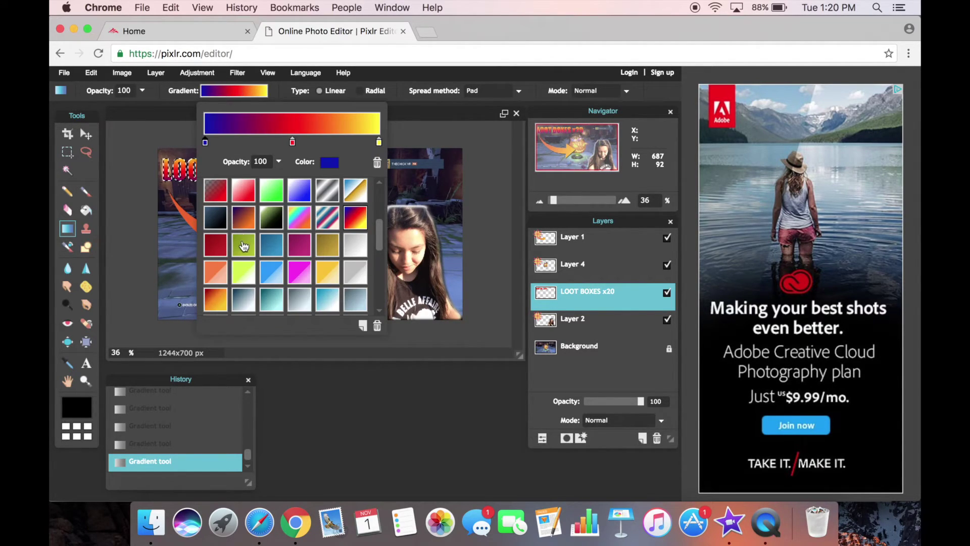
pyautogui.click(217, 300)
pyautogui.moveTo(198, 182); pyautogui.dragTo(199, 161)
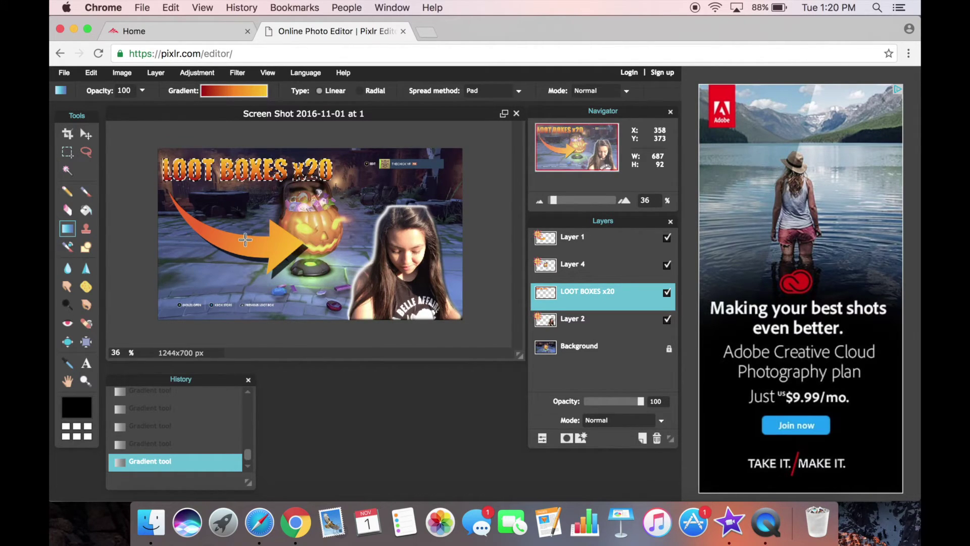
pyautogui.hotkey('ctrl', 'd')
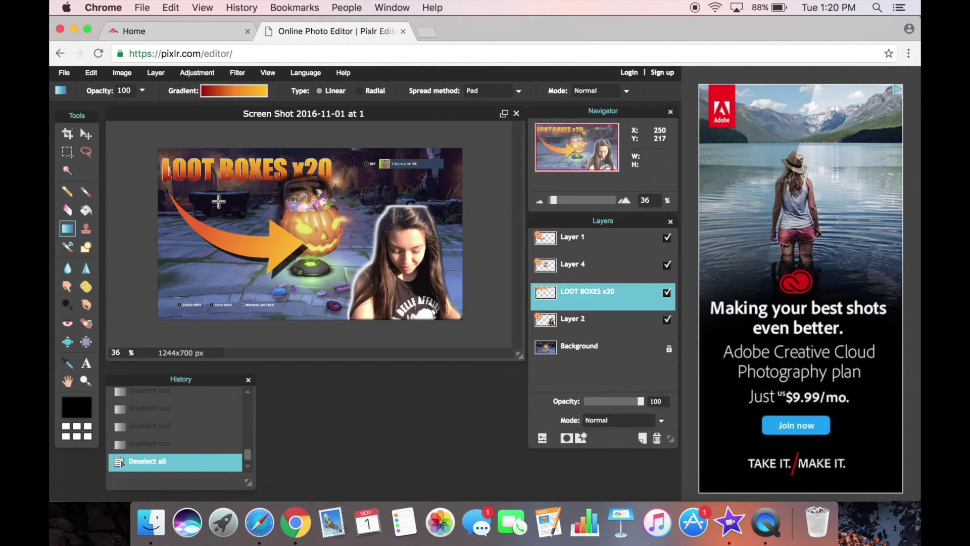
# - Move the title up to the image's top edge and stack its layer between the arrow and pumpkin layers
pyautogui.click(91, 73)
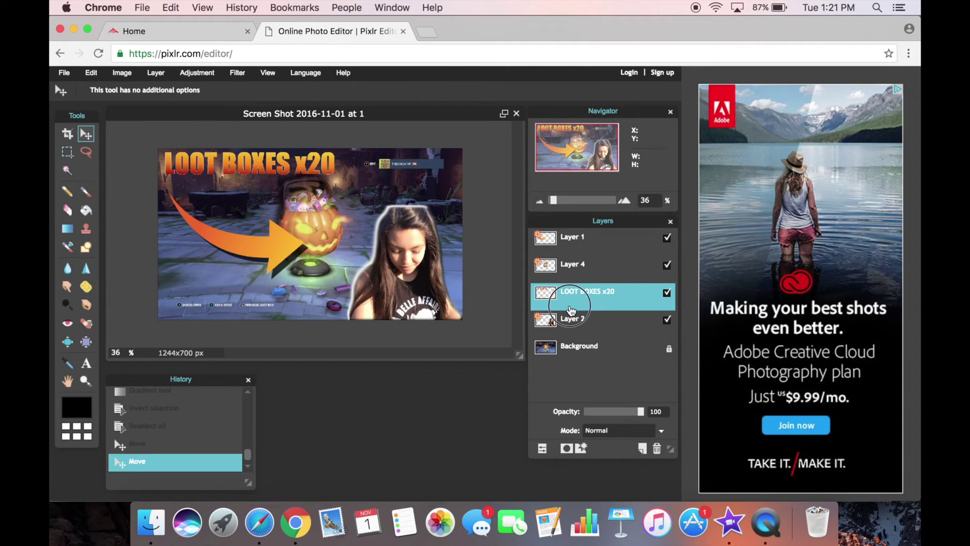
pyautogui.moveTo(571, 296); pyautogui.dragTo(563, 254)
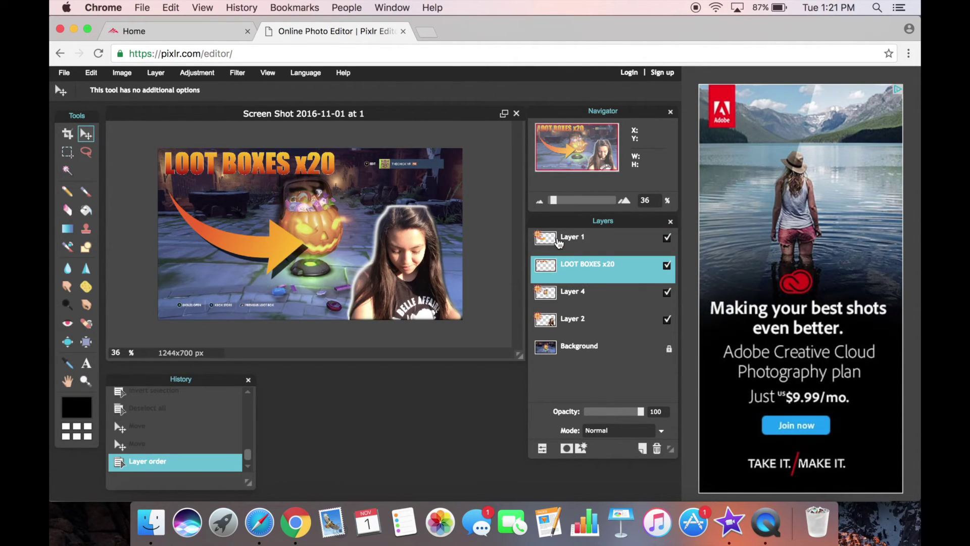
# - Merge the arrow layer down into the LOOT BOXES x20 title layer and shift the combined artwork slightly down and right
pyautogui.click(559, 243)
pyautogui.rightClick(589, 233)
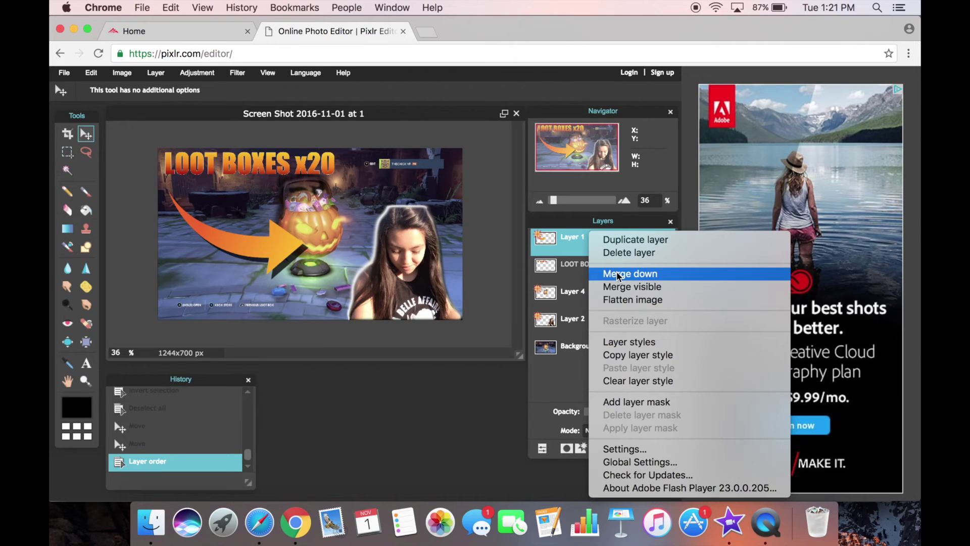
pyautogui.click(617, 275)
pyautogui.moveTo(222, 174)
pyautogui.mouseDown()
pyautogui.moveTo(222, 236)
pyautogui.moveTo(225, 175)
pyautogui.moveTo(225, 183)
pyautogui.mouseUp()
pyautogui.moveTo(338, 158)
pyautogui.mouseDown()
pyautogui.moveTo(374, 136)
pyautogui.moveTo(370, 195)
pyautogui.moveTo(326, 156)
pyautogui.mouseUp()
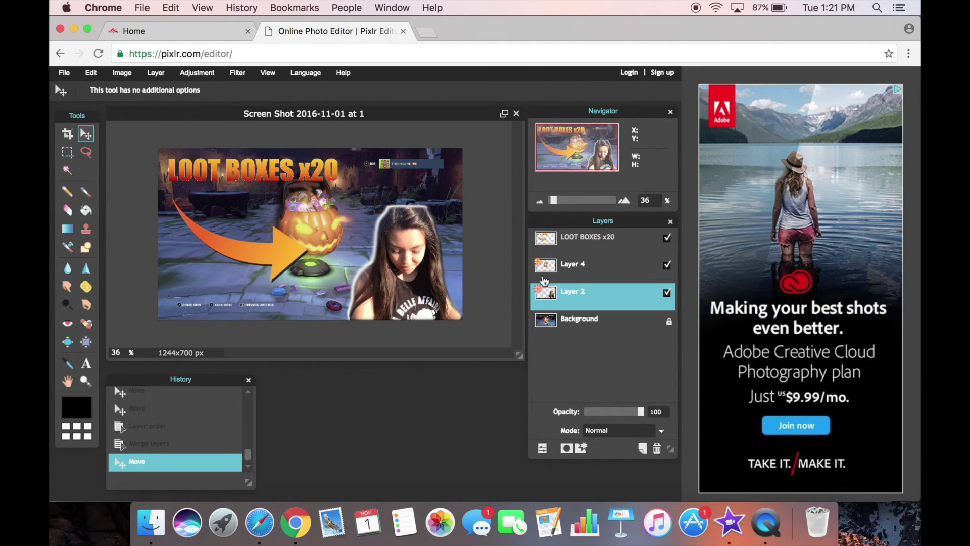
# - Try the Glamour glow filter on the portrait layer and revert it
pyautogui.click(238, 73)
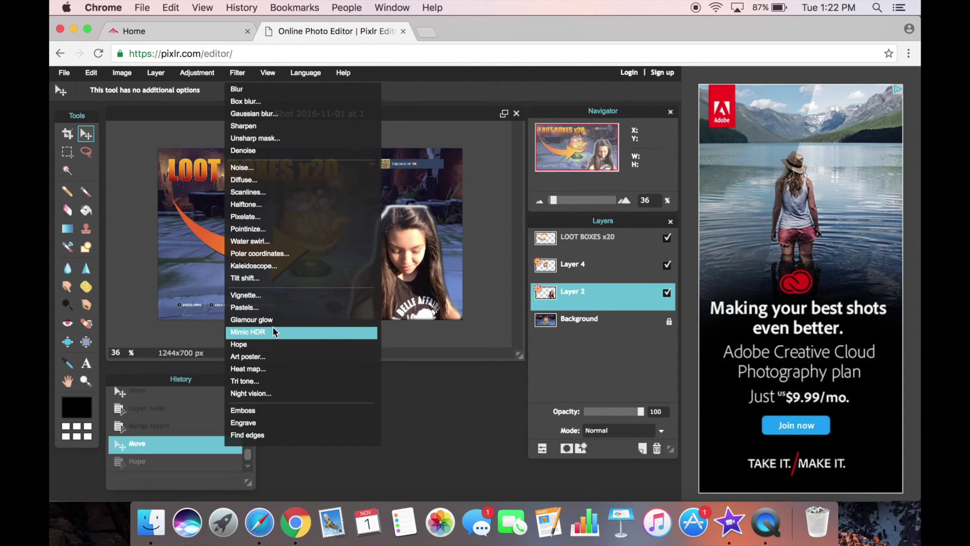
pyautogui.click(273, 320)
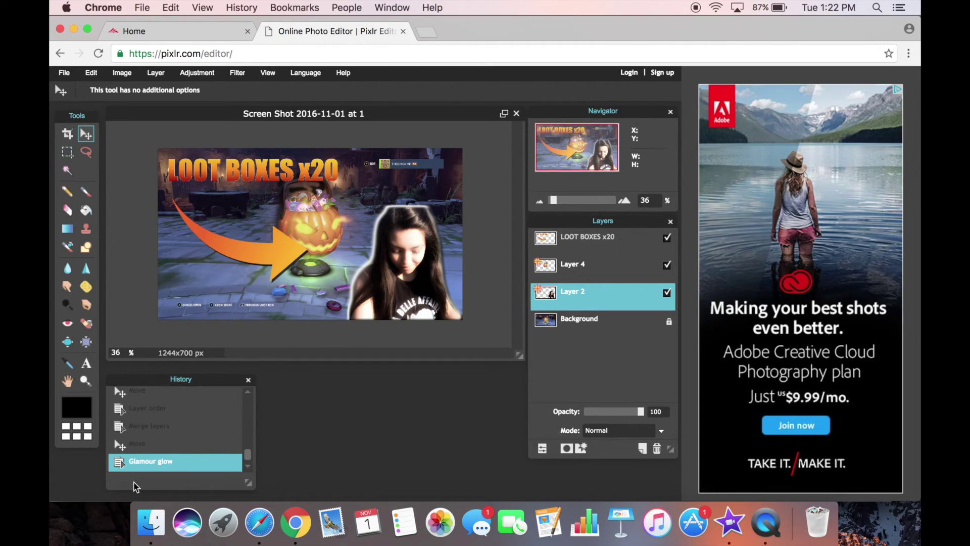
pyautogui.click(137, 443)
# - Preview a brightness of -31 on the portrait layer and cancel the adjustment
pyautogui.click(197, 73)
pyautogui.click(215, 90)
pyautogui.click(442, 200)
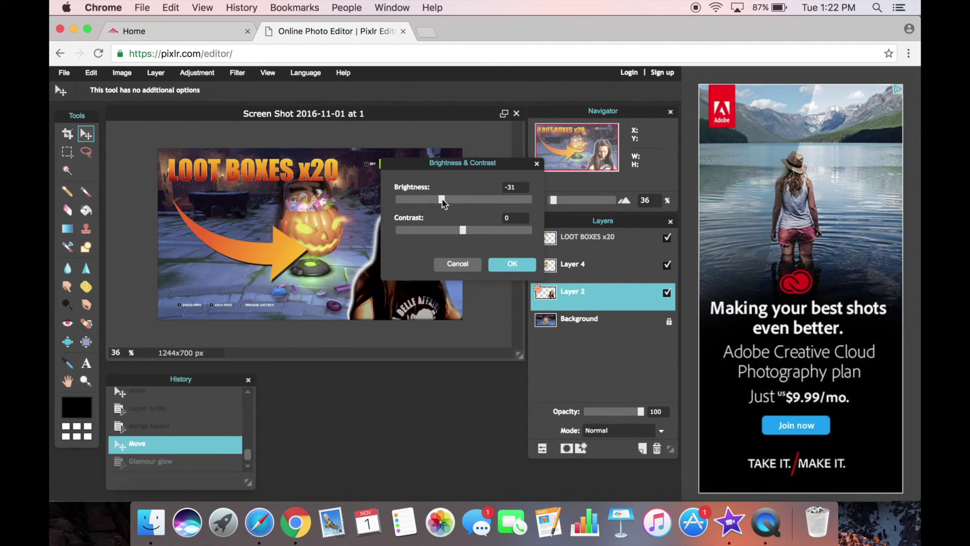
pyautogui.click(454, 264)
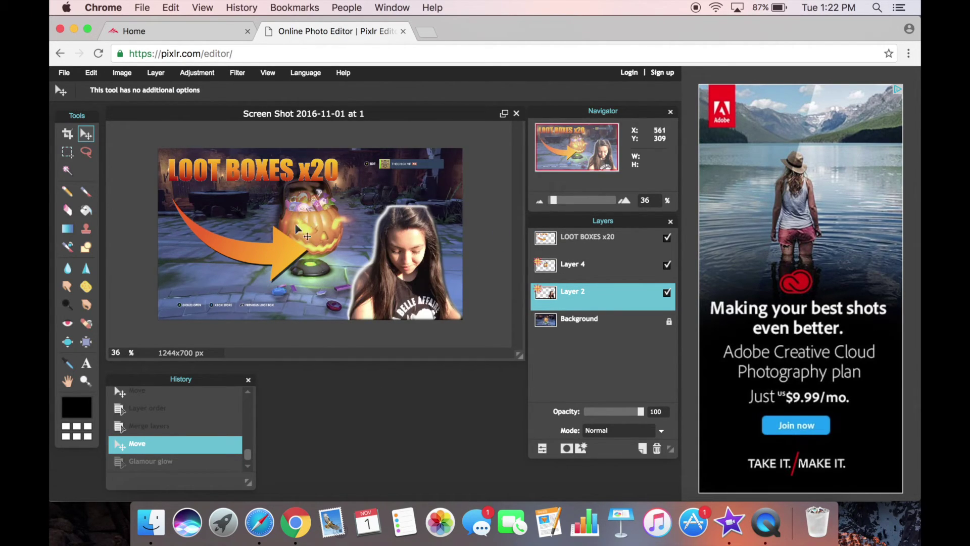
# - Flatten the image so all layers merge into the Background layer
pyautogui.click(585, 248)
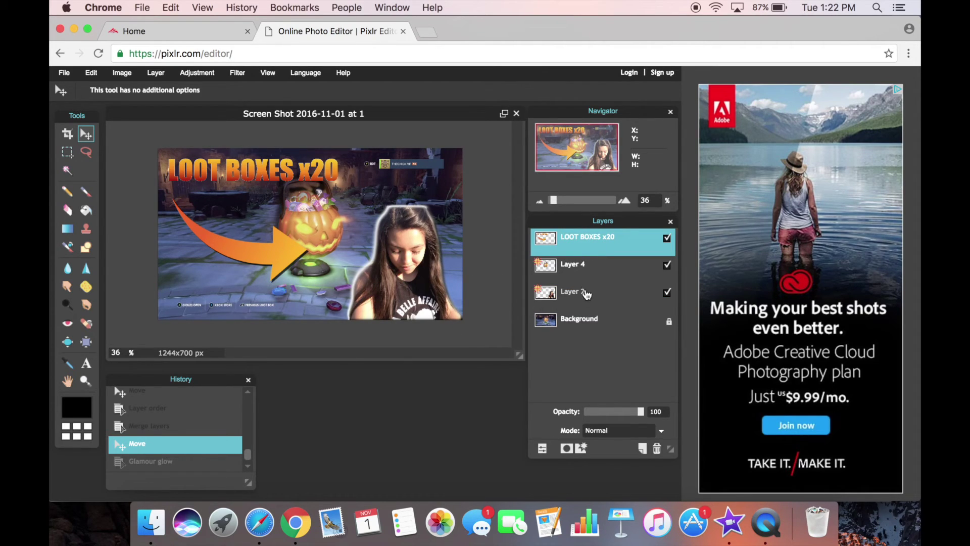
pyautogui.rightClick(579, 248)
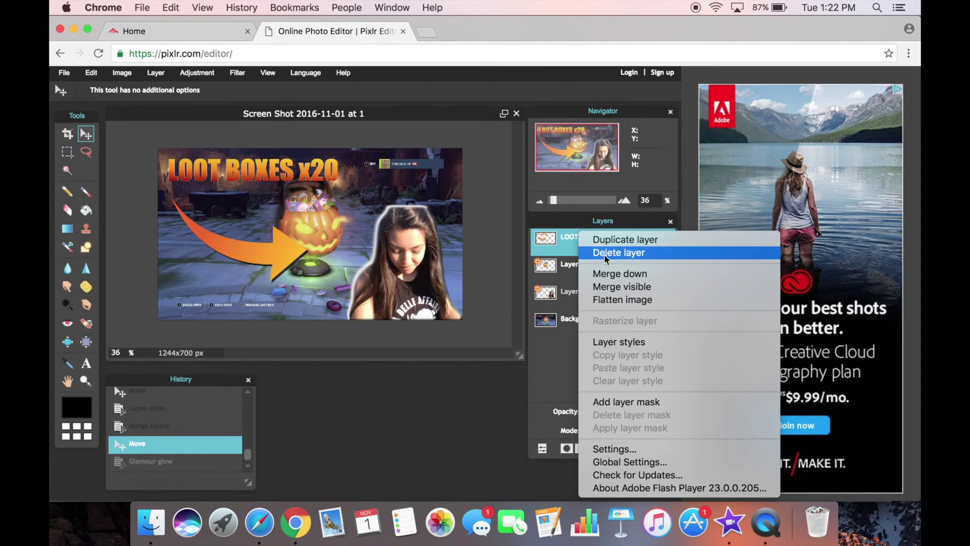
pyautogui.click(622, 300)
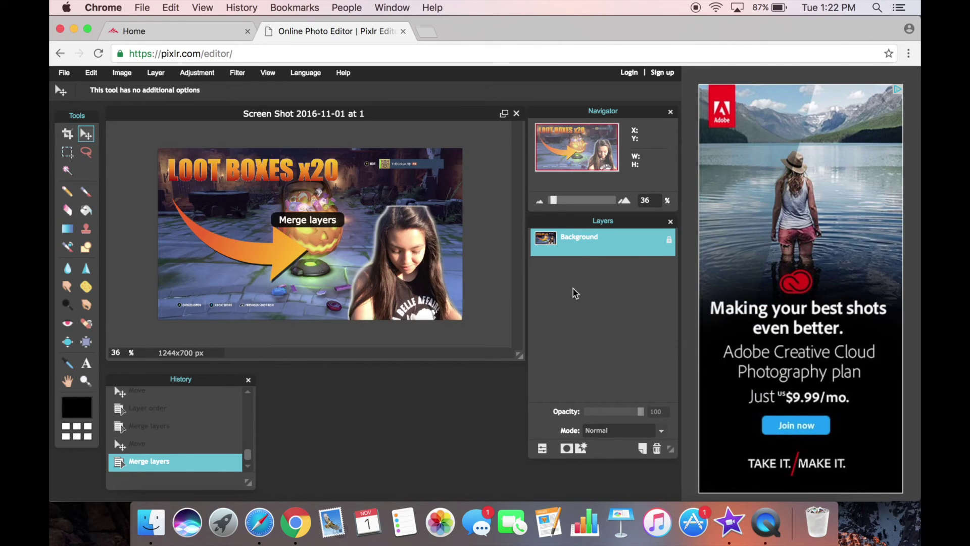
# - Preview a brightness of -45 on the flattened image and cancel the adjustment
pyautogui.click(196, 73)
pyautogui.click(207, 91)
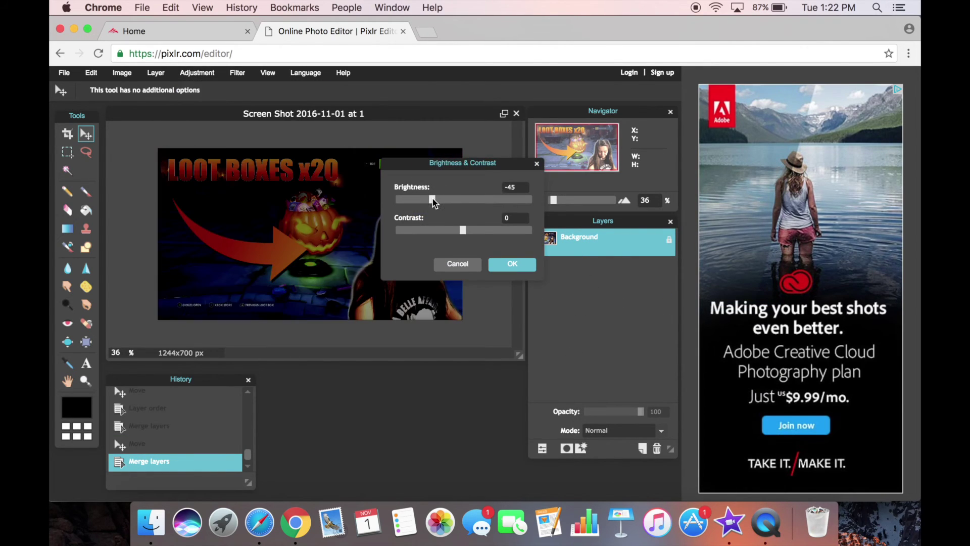
pyautogui.click(471, 265)
pyautogui.click(238, 73)
pyautogui.click(260, 253)
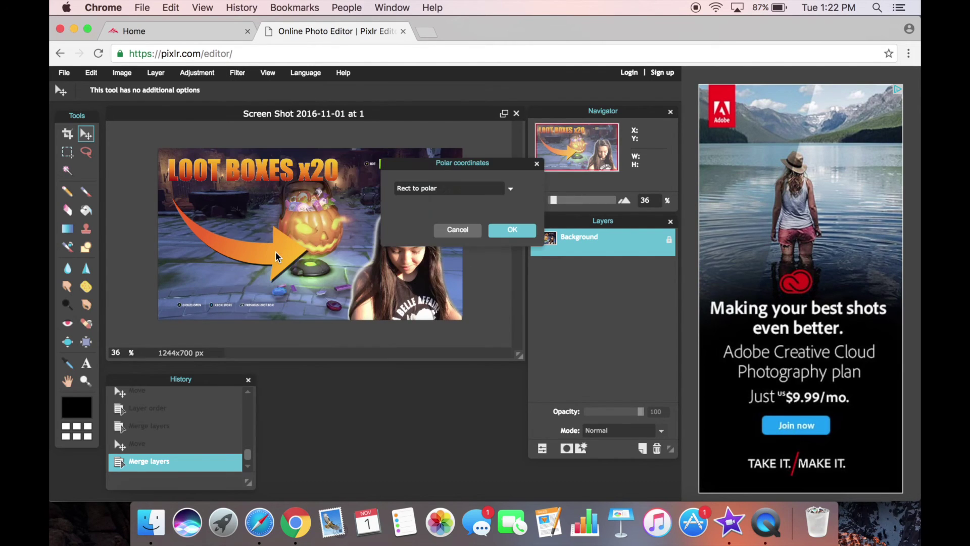
pyautogui.click(458, 230)
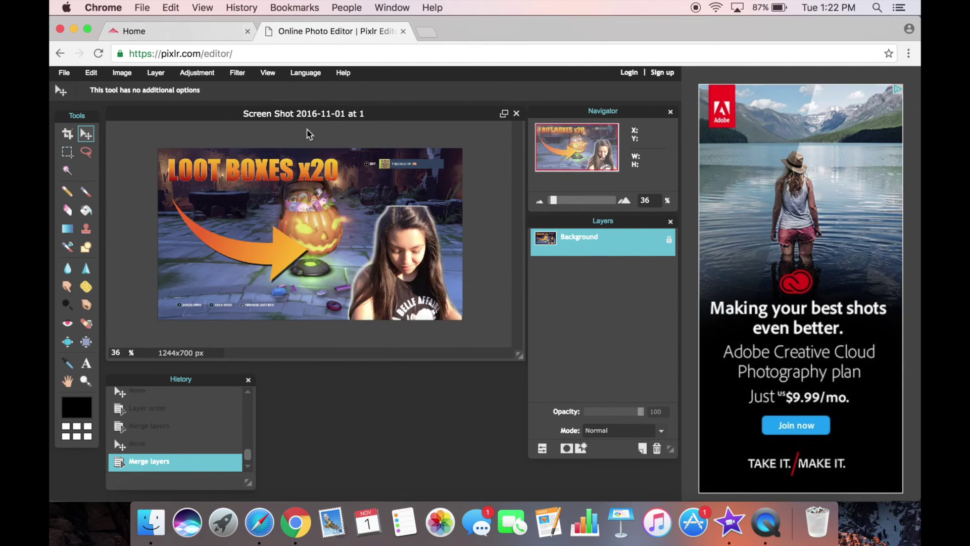
# - Try the Heat map filter on the flattened image with an amount of 50
pyautogui.click(238, 72)
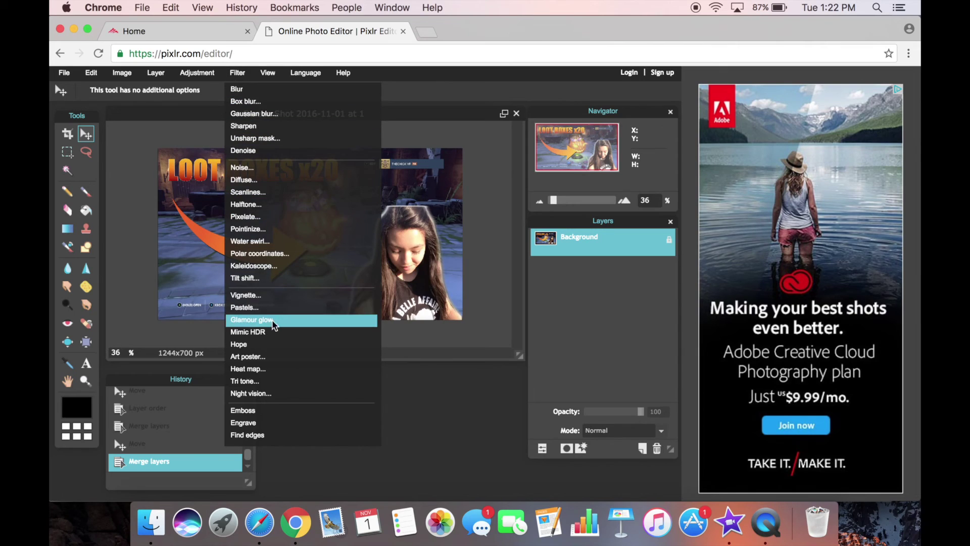
pyautogui.click(266, 369)
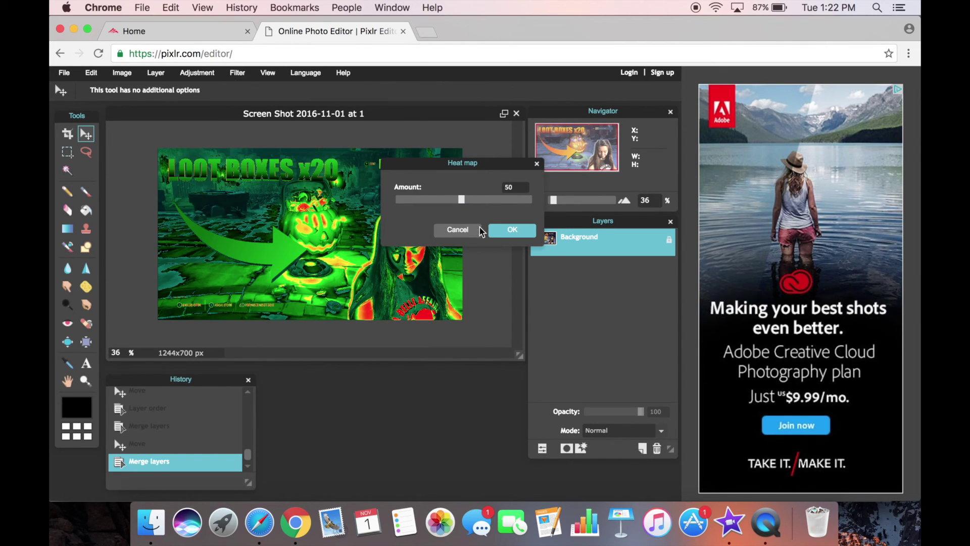
pyautogui.click(512, 233)
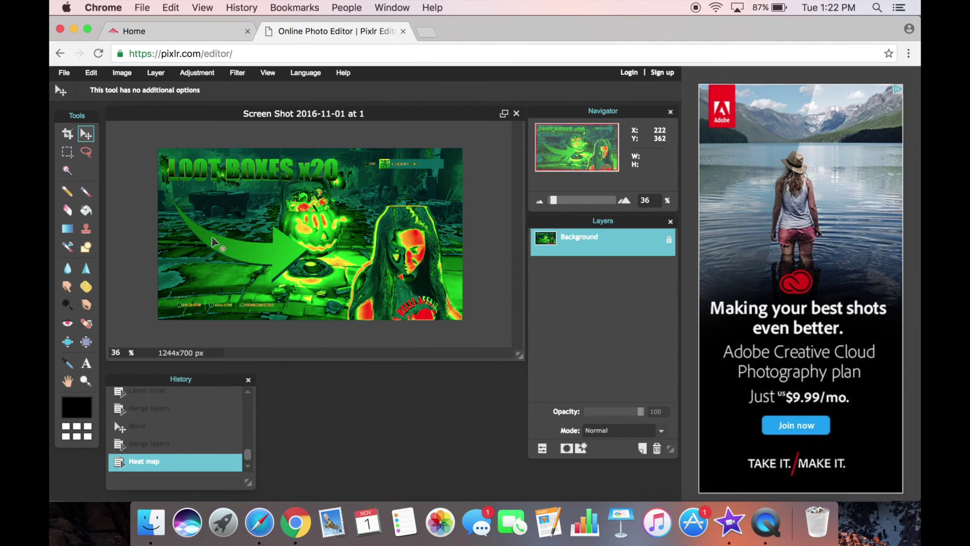
# - Roll the history back to the Layer order state, undoing the heat map, the flattening, the move and the arrow-title merge
pyautogui.click(165, 447)
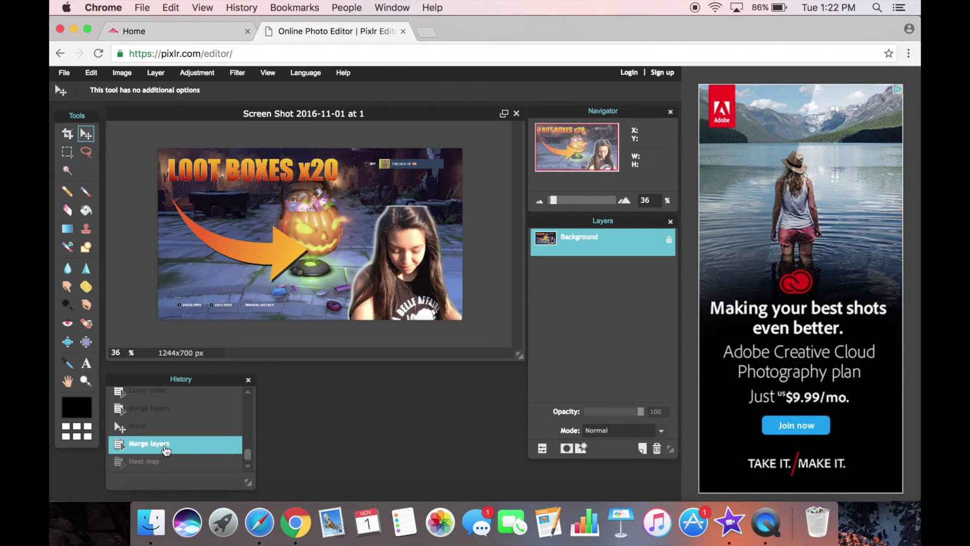
pyautogui.click(146, 461)
pyautogui.click(136, 427)
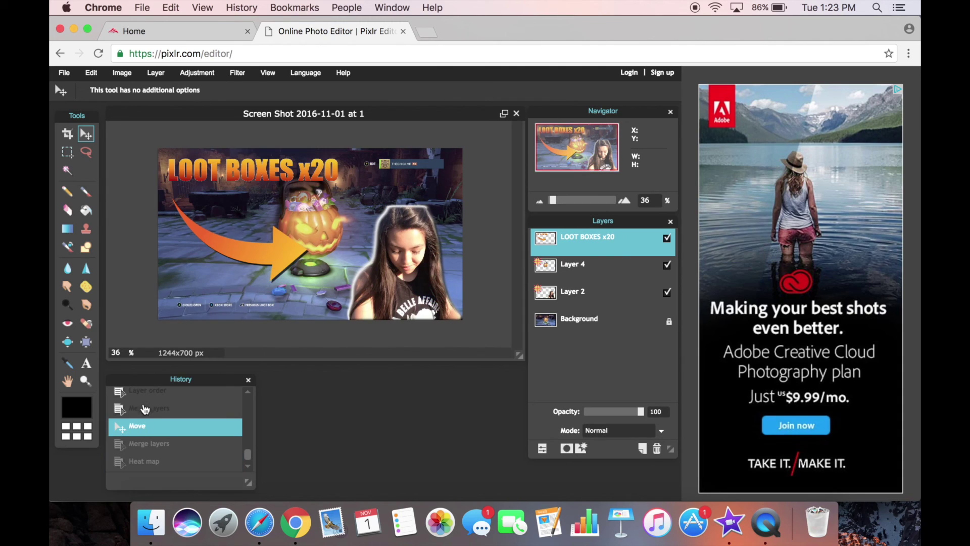
pyautogui.click(146, 411)
pyautogui.click(148, 396)
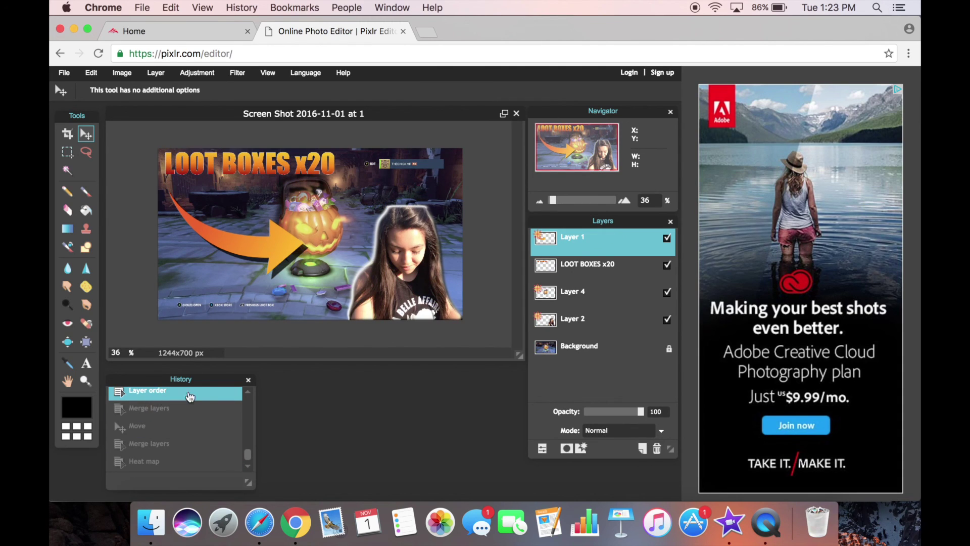
# - Apply layer styles to the LOOT BOXES x20 title layer that give its letters dark shaded edges
pyautogui.click(585, 273)
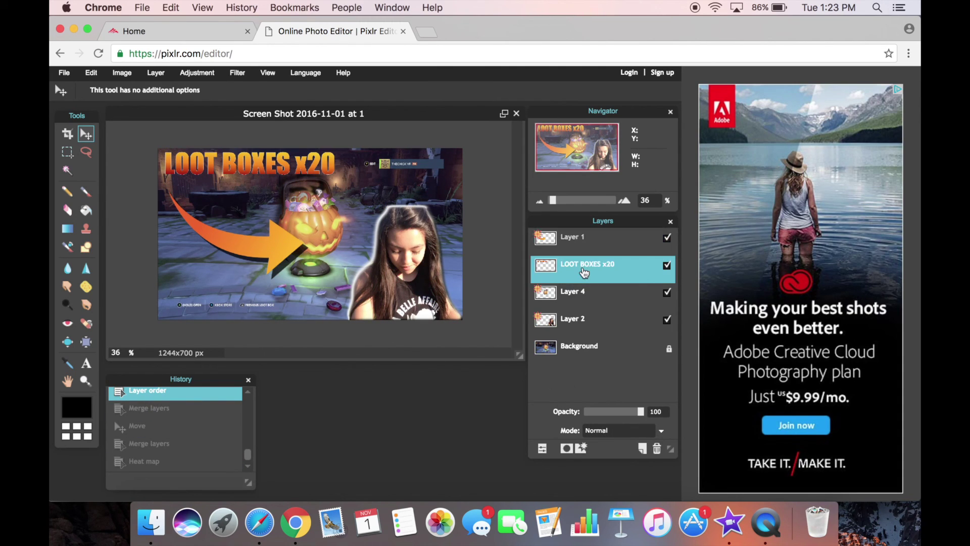
pyautogui.click(583, 447)
pyautogui.press('Escape')
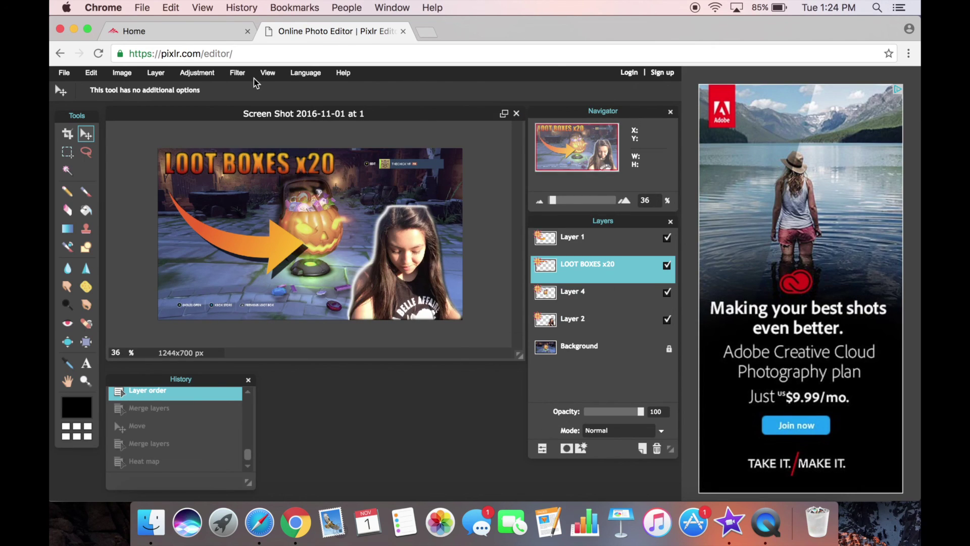